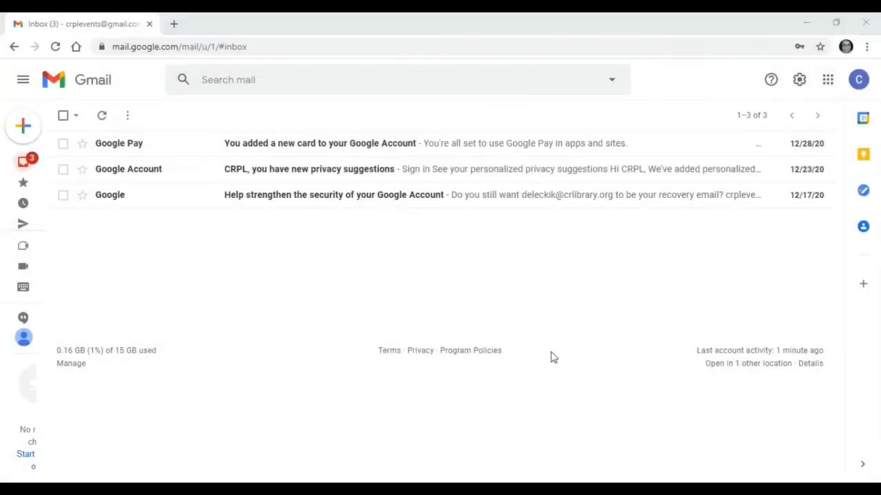
# Step: Open Google Sheets and create a new spreadsheet from the Monthly budget template in the template gallery
pyautogui.click(827, 82)
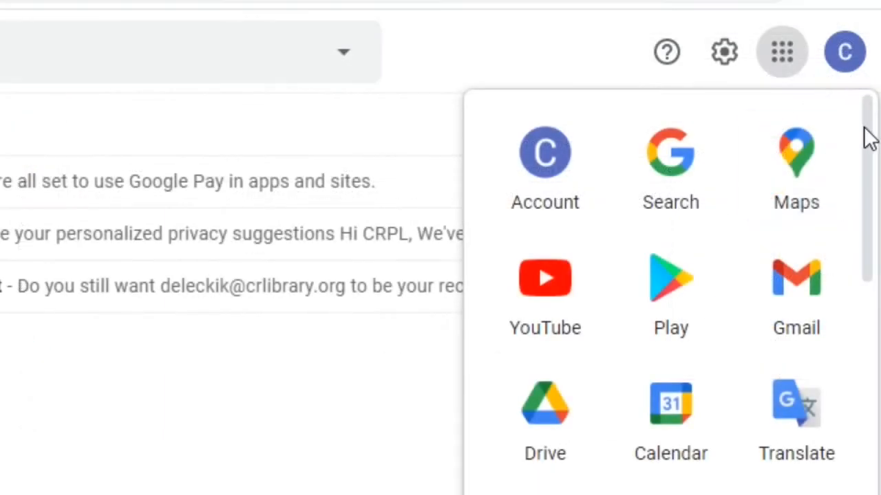
pyautogui.moveTo(868, 134); pyautogui.dragTo(867, 387)
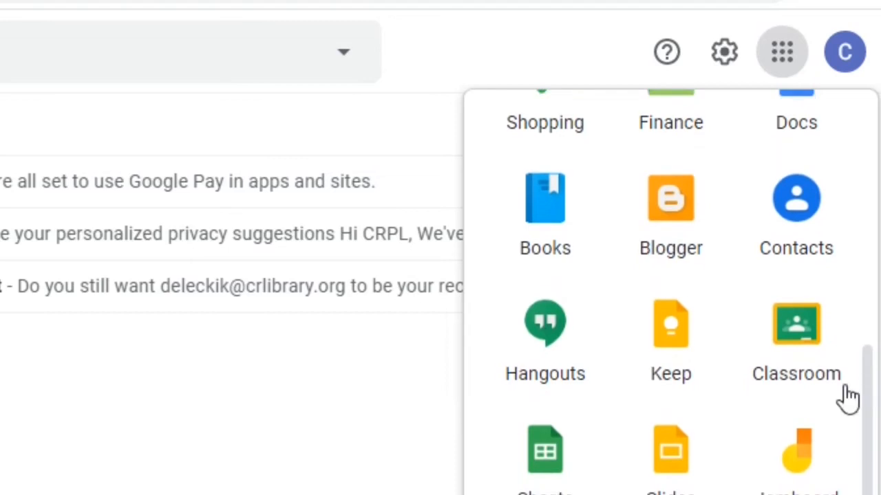
pyautogui.click(561, 467)
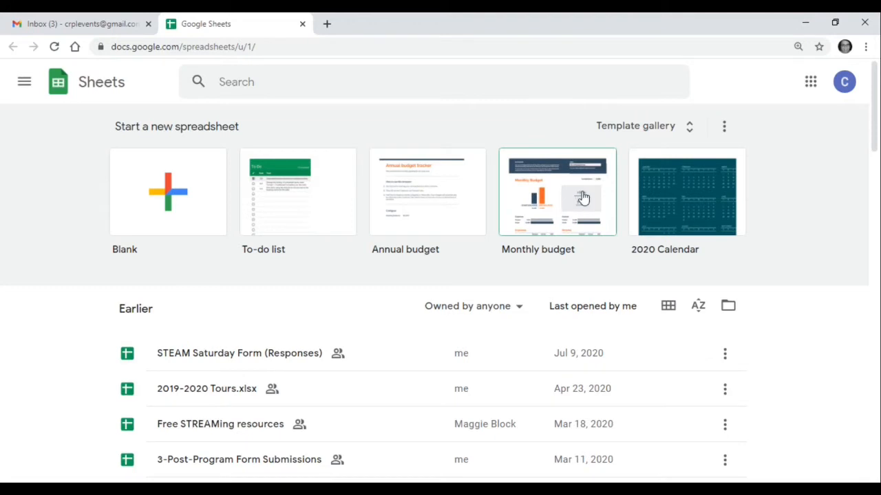
pyautogui.click(690, 136)
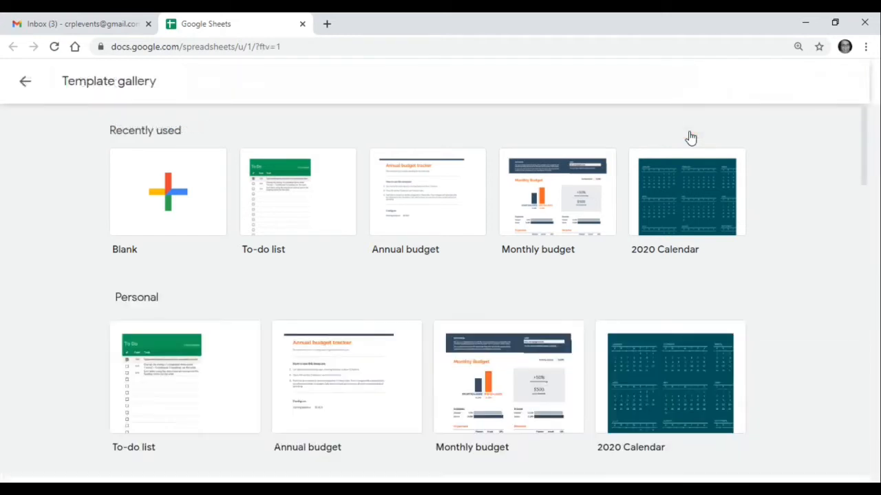
pyautogui.click(578, 203)
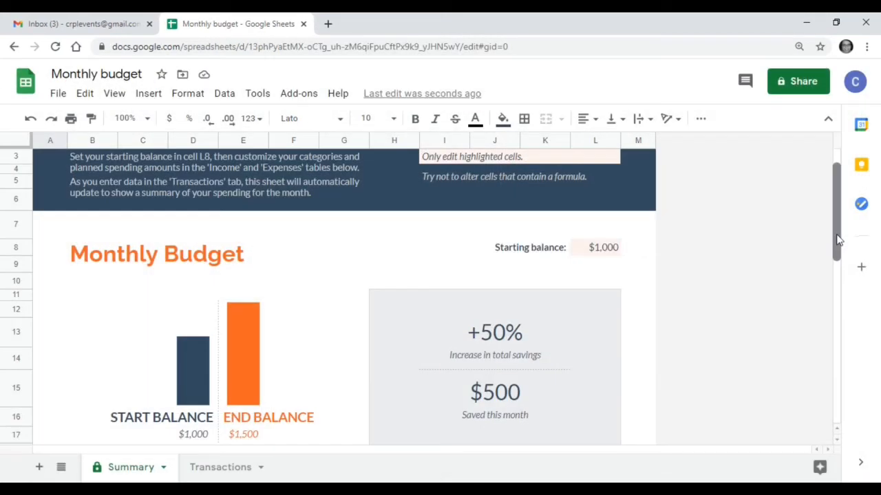
# Step: Rename the expense category "Custom category 1" as "Dining Out" in the Summary sheet
pyautogui.moveTo(838, 239); pyautogui.dragTo(861, 377)
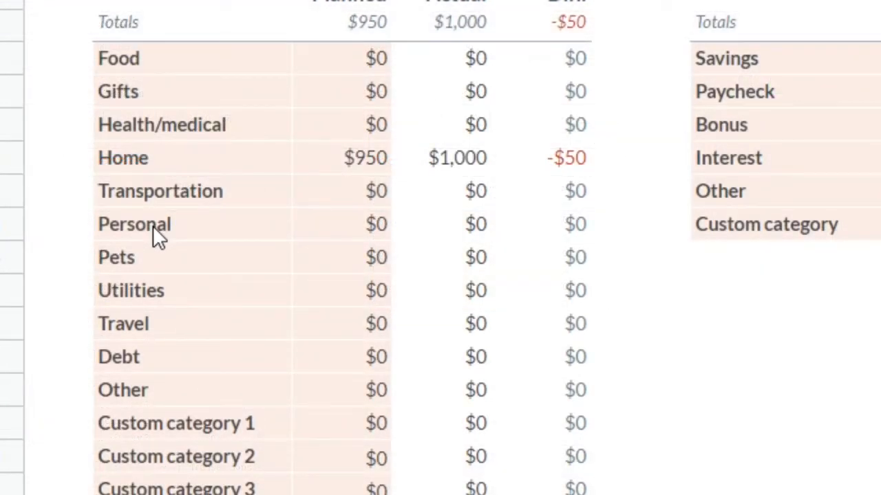
pyautogui.click(148, 427)
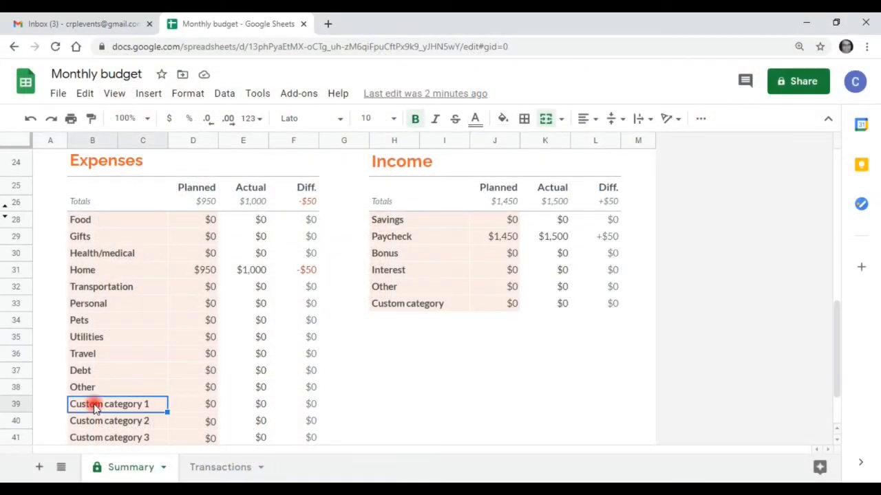
pyautogui.doubleClick(95, 406)
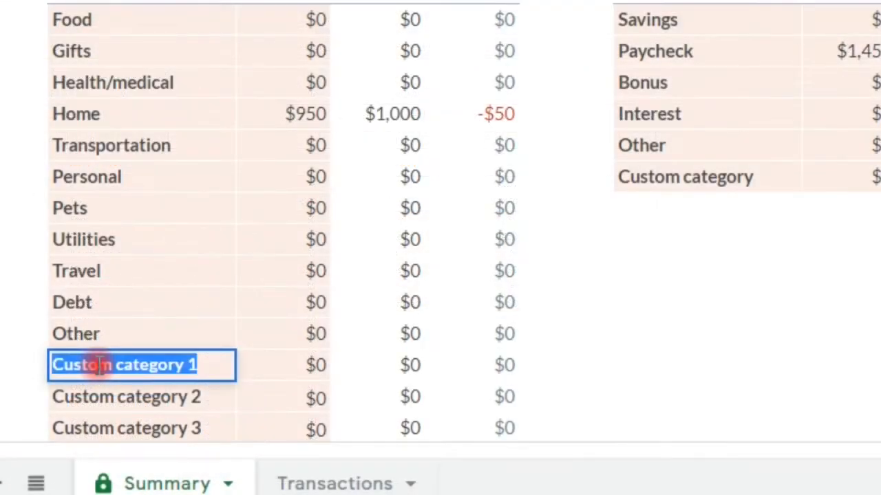
pyautogui.write('Dining O')
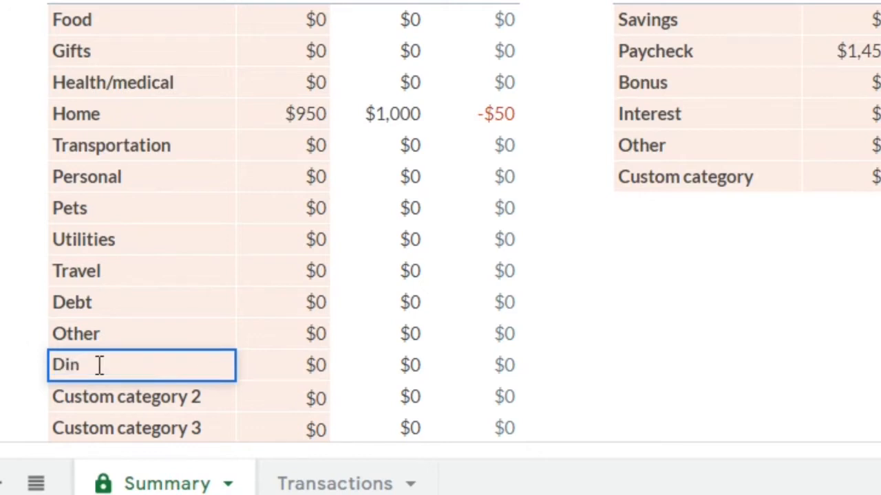
pyautogui.write('ut')
pyautogui.click(108, 399)
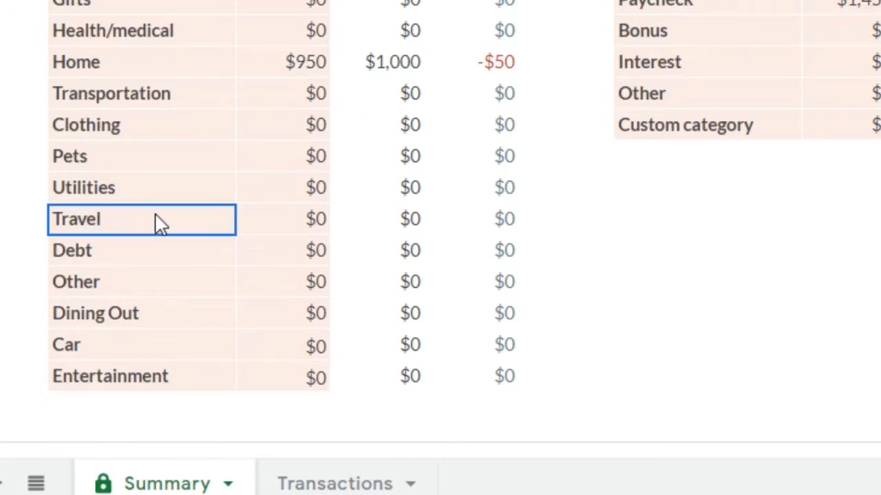
# Step: Delete the Travel entry's cells from the Expenses table, shifting the cells below up and accepting the protected-range edit
pyautogui.moveTo(209, 224); pyautogui.dragTo(504, 234)
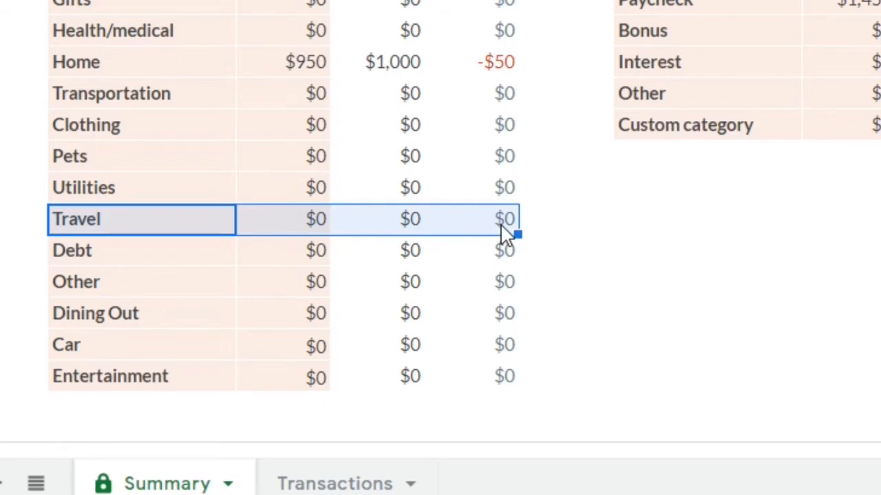
pyautogui.rightClick(506, 234)
pyautogui.moveTo(569, 260)
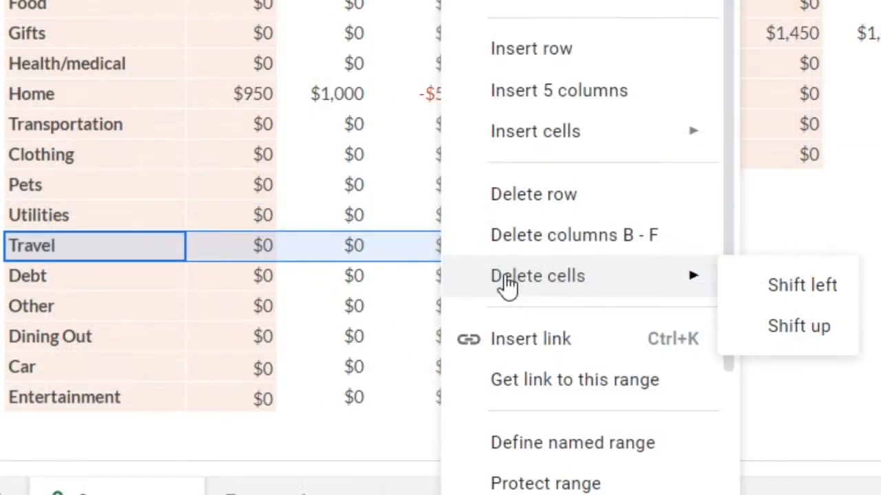
pyautogui.click(777, 333)
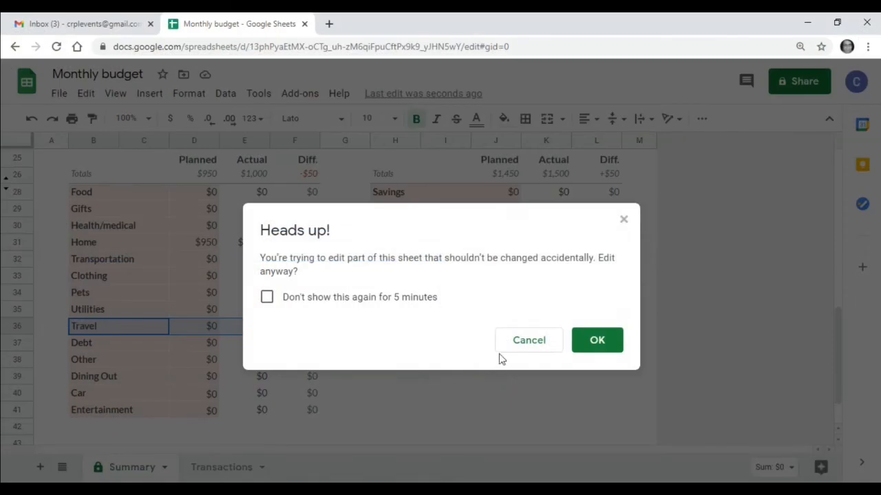
pyautogui.click(597, 342)
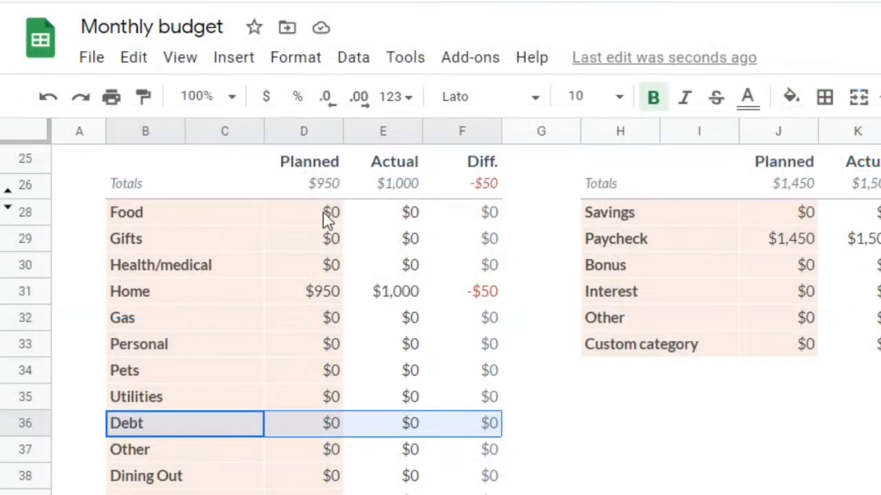
# Step: Set the planned expenses to 500 for Food, 100 for Gifts and 250 for Health/medical
pyautogui.click(328, 215)
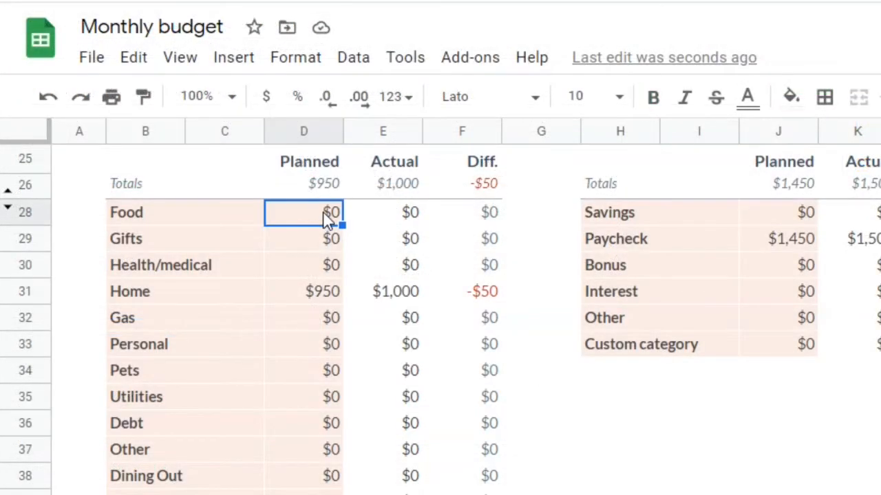
pyautogui.write('500')
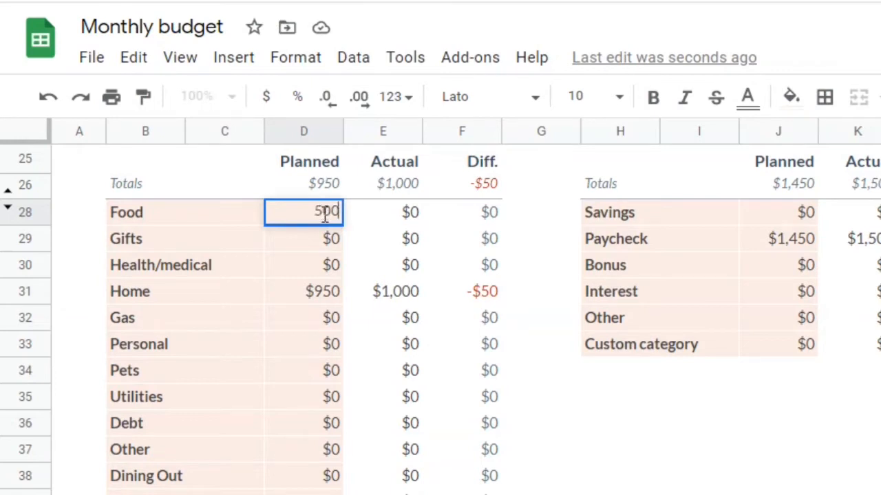
pyautogui.click(327, 239)
pyautogui.write('100')
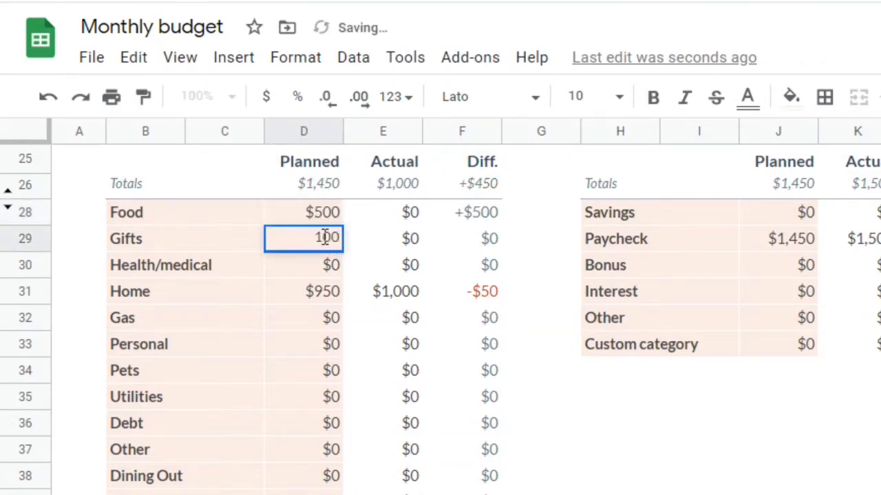
pyautogui.click(338, 274)
pyautogui.write('250')
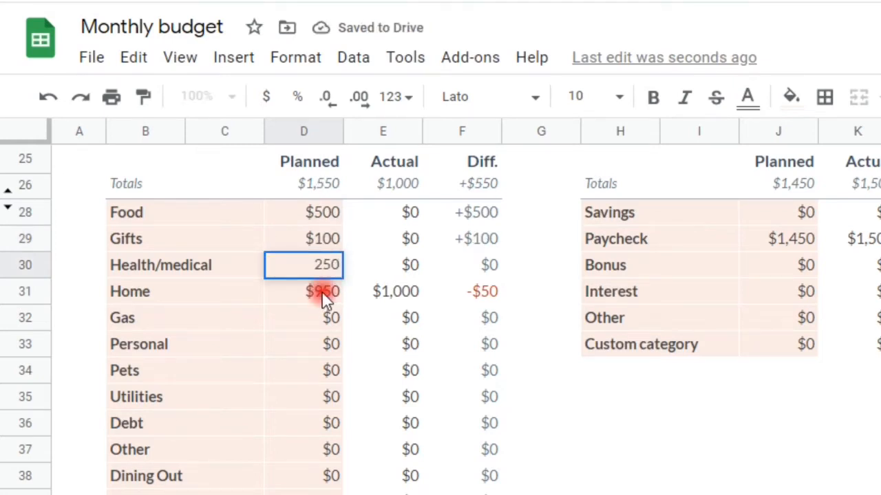
pyautogui.click(322, 292)
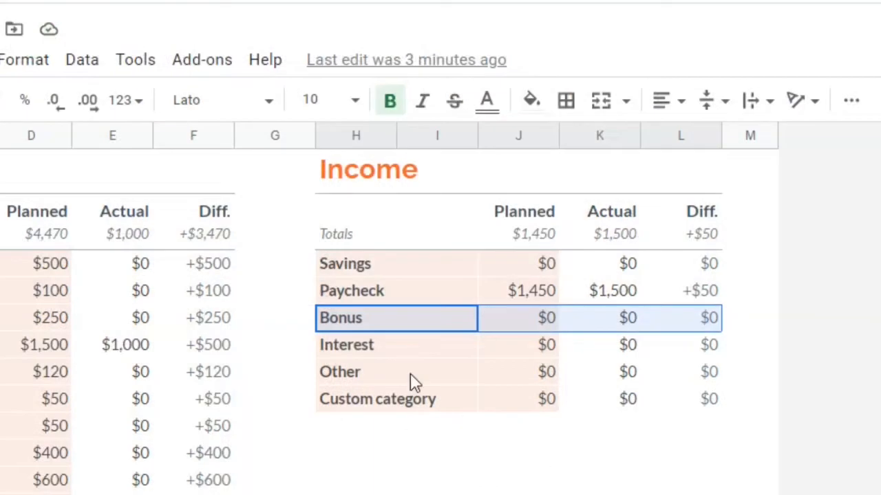
# Step: Delete the Bonus entry's cells from the Income table, shifting the cells below up and accepting the protected-range edit
pyautogui.rightClick(357, 323)
pyautogui.moveTo(356, 329)
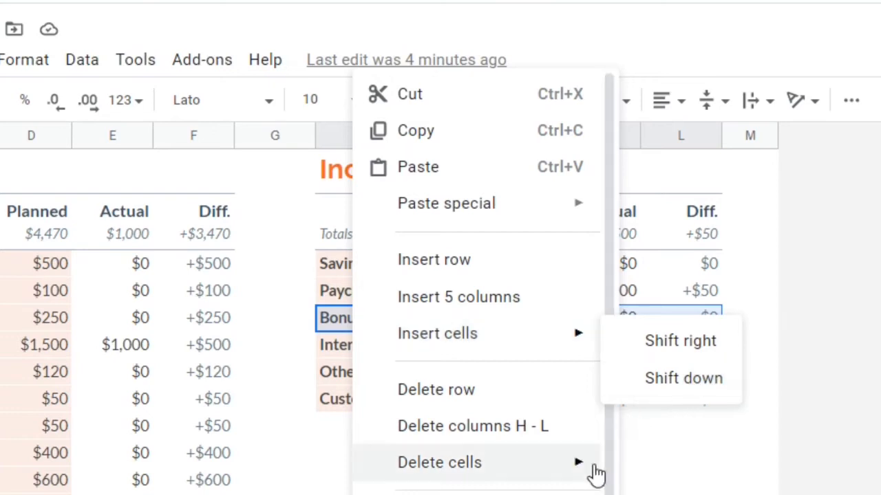
pyautogui.moveTo(594, 479)
pyautogui.click(676, 470)
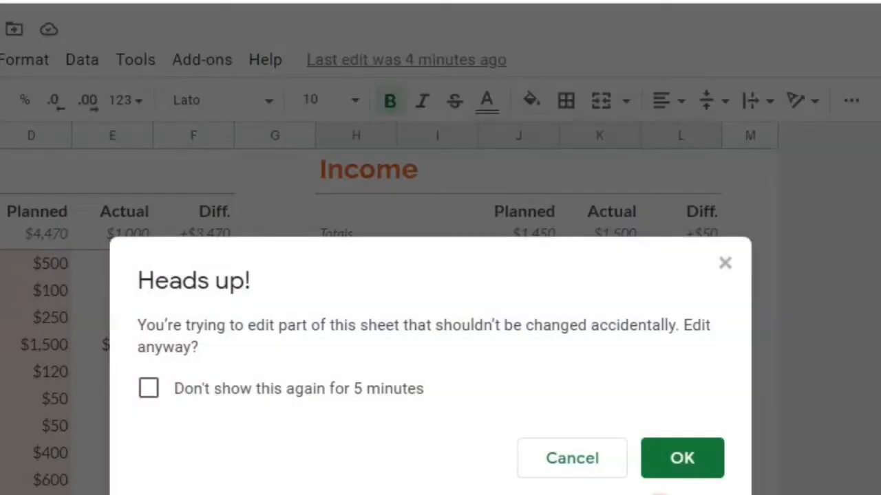
pyautogui.click(681, 460)
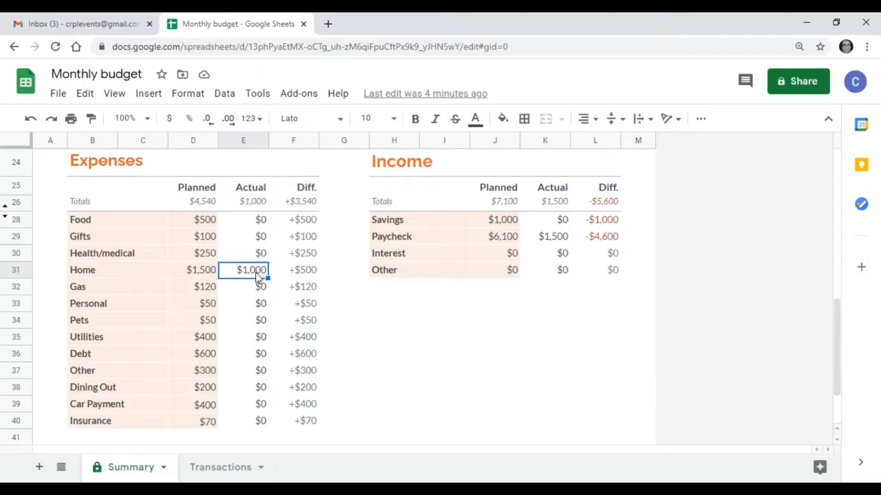
# Step: Inspect the formula behind the Home category's actual expense, and switch to the Transactions sheet
pyautogui.click(257, 275)
pyautogui.doubleClick(257, 273)
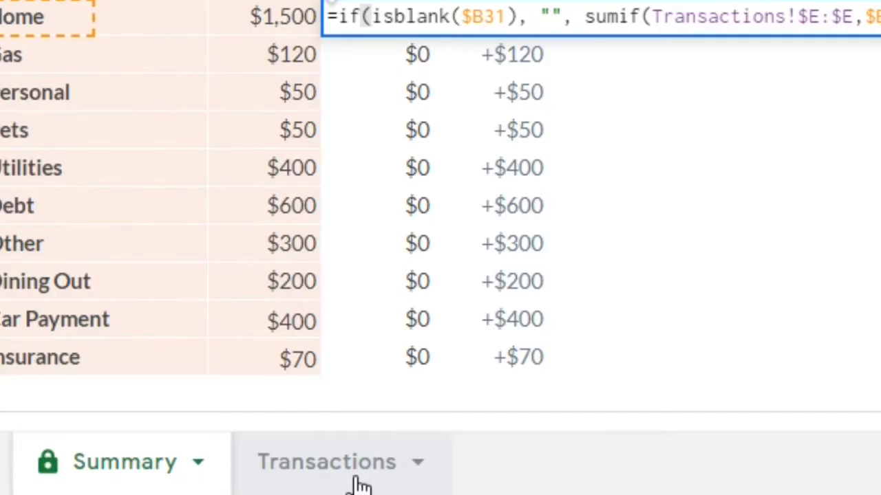
pyautogui.click(359, 484)
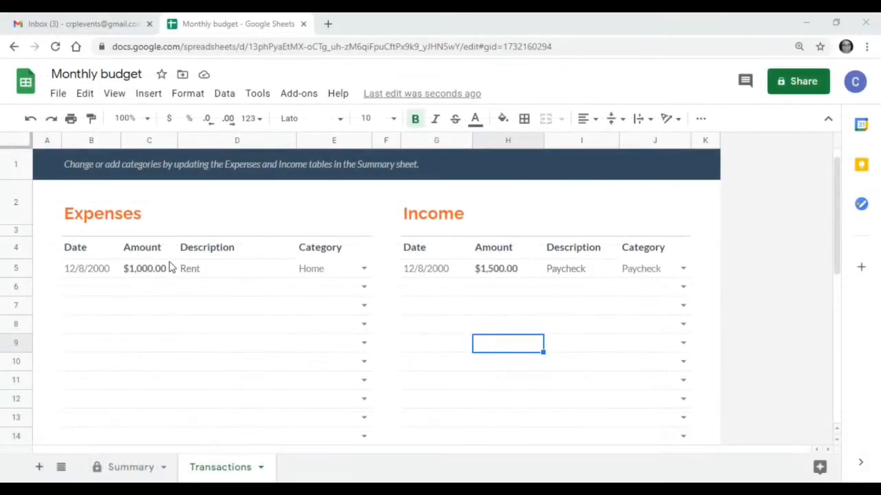
# Step: Clear the date, amount and description of the sample Rent transaction in the Expenses table
pyautogui.click(74, 272)
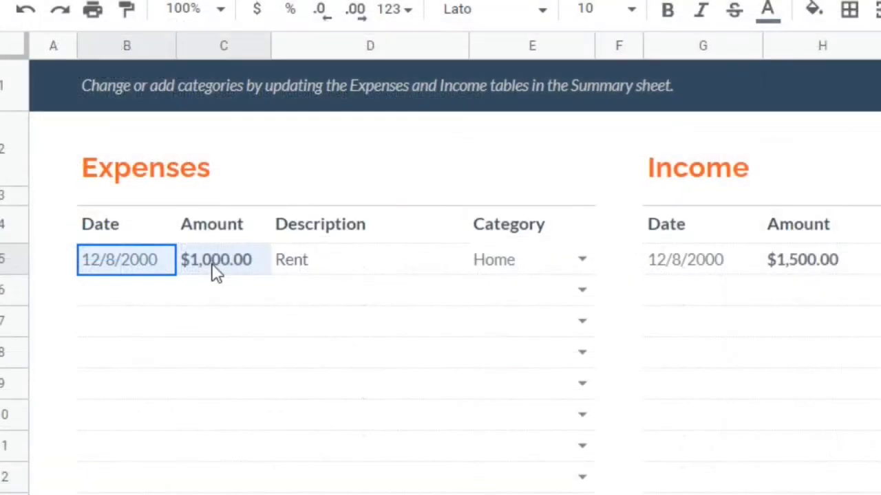
pyautogui.moveTo(216, 272); pyautogui.dragTo(301, 272)
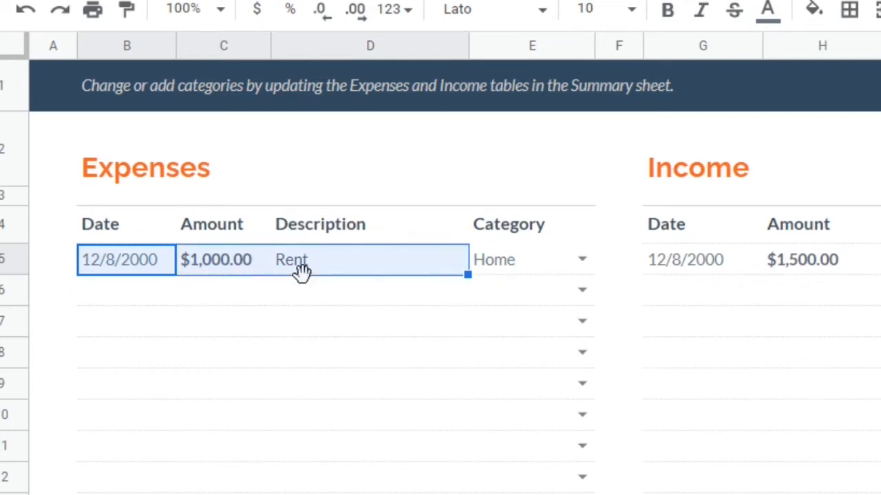
pyautogui.press('Delete')
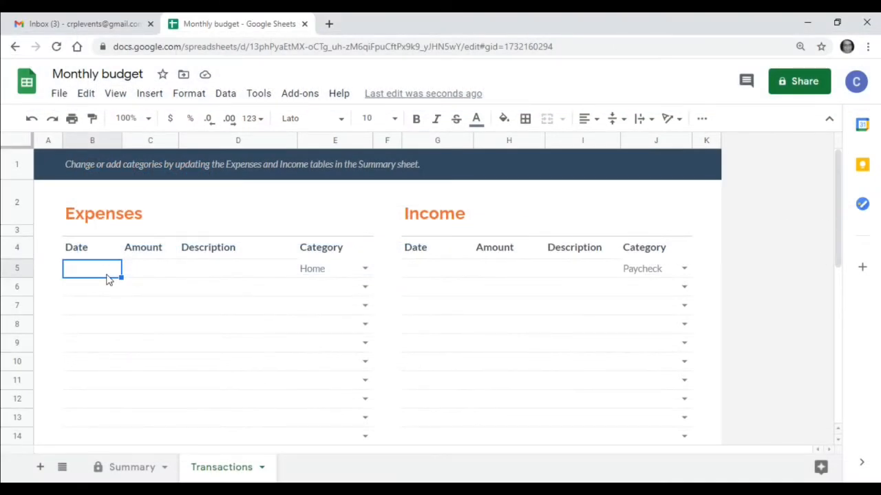
# Step: Enter an expense in the first Expenses row with date 1/2/2021, amount 200 and description "Amazon"
pyautogui.write('1/')
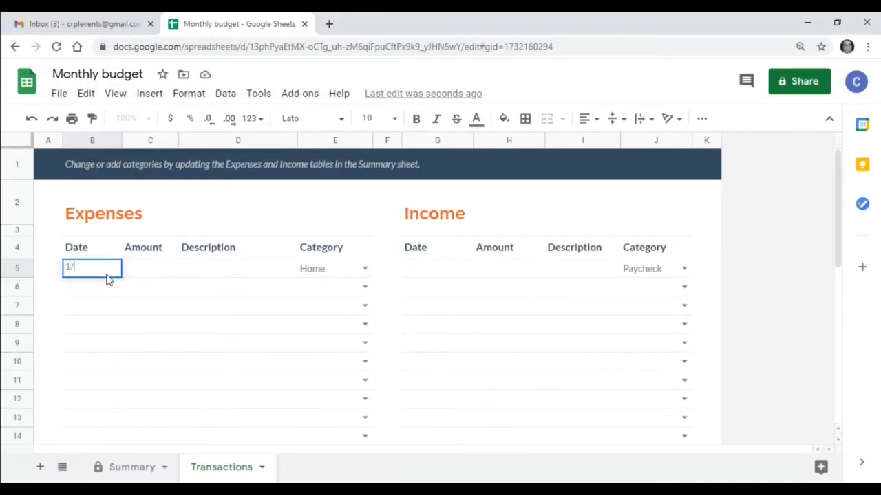
pyautogui.write('2/2021')
pyautogui.press('Tab')
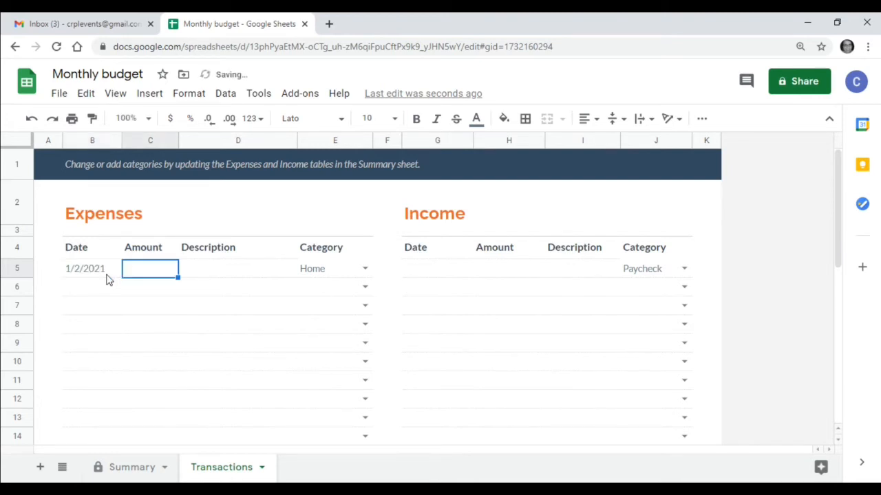
pyautogui.write('200')
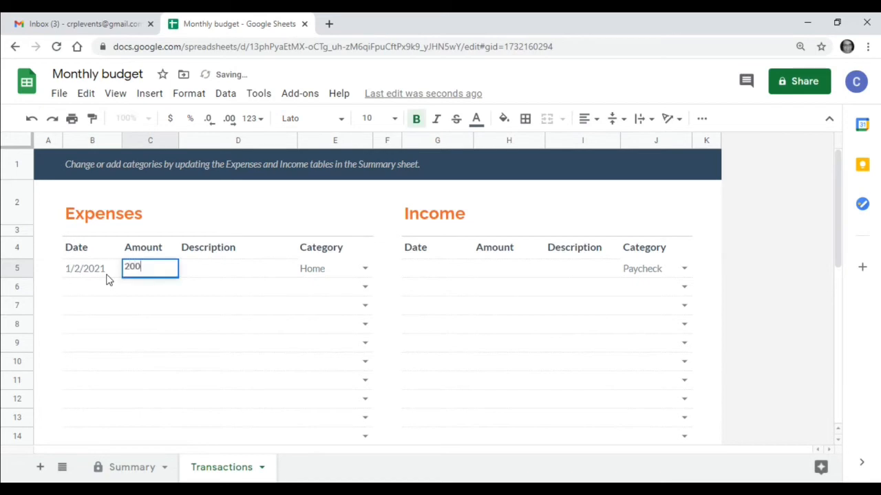
pyautogui.press('Tab')
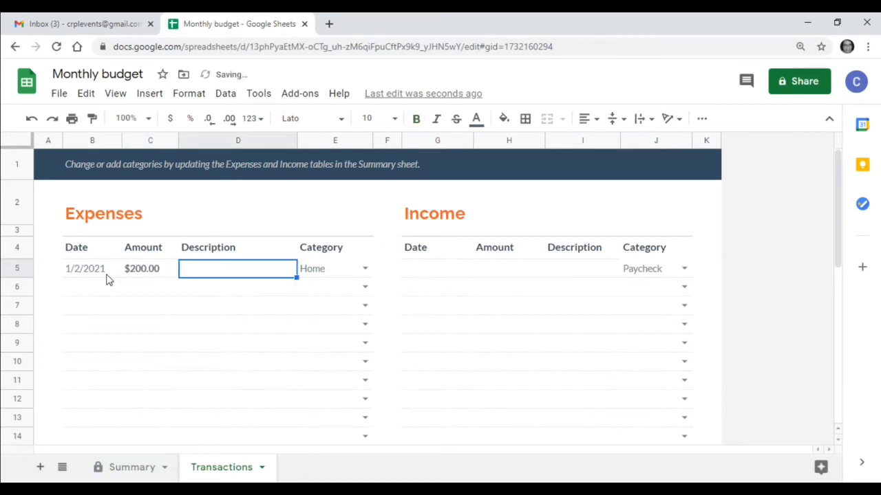
pyautogui.write('Ama')
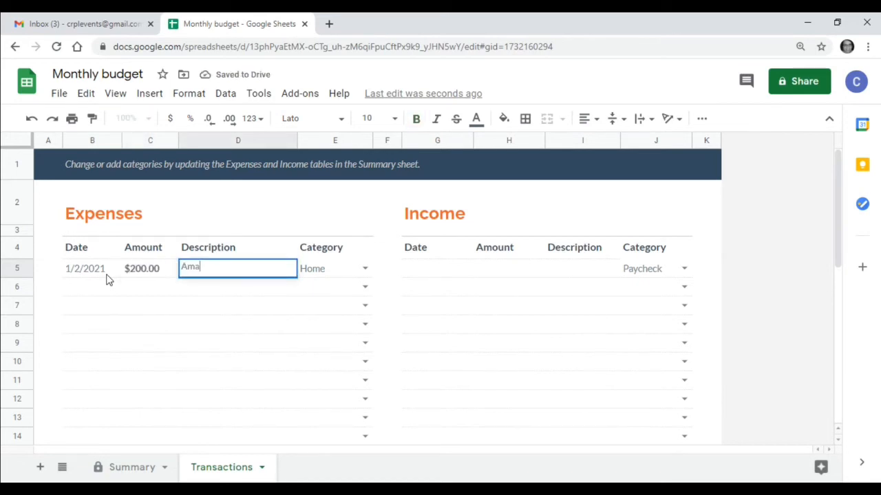
pyautogui.write('zon')
pyautogui.press('Tab')
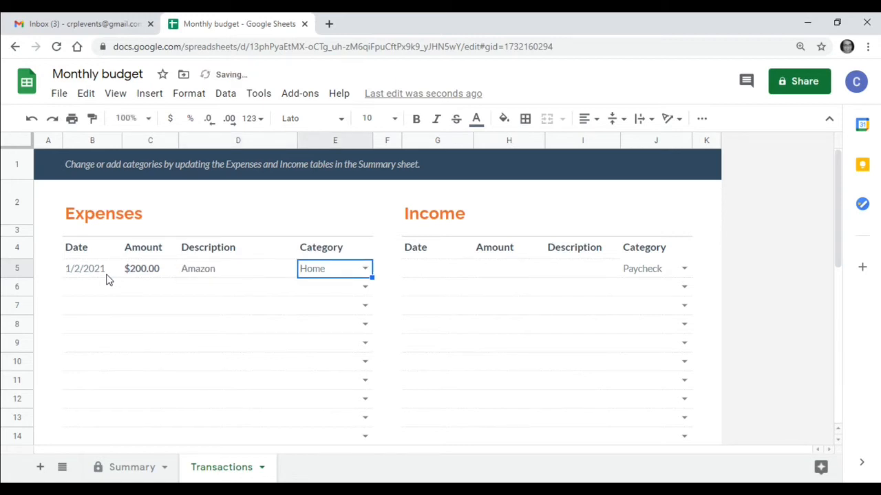
# Step: Change the category of the Amazon expense to Personal
pyautogui.press('Delete')
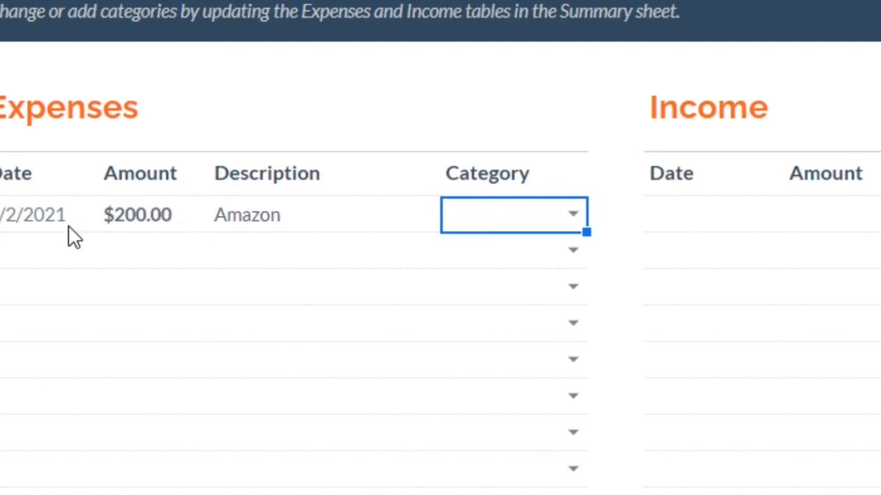
pyautogui.write('p')
pyautogui.press('BackSpace')
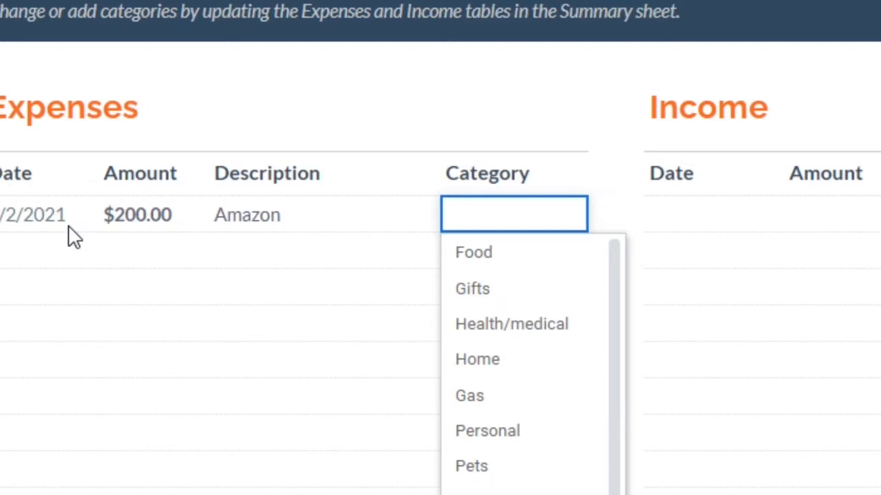
pyautogui.press('Down')
pyautogui.press('Down')
pyautogui.press('Down')
pyautogui.press('Down')
pyautogui.press('Down')
pyautogui.press('Down')
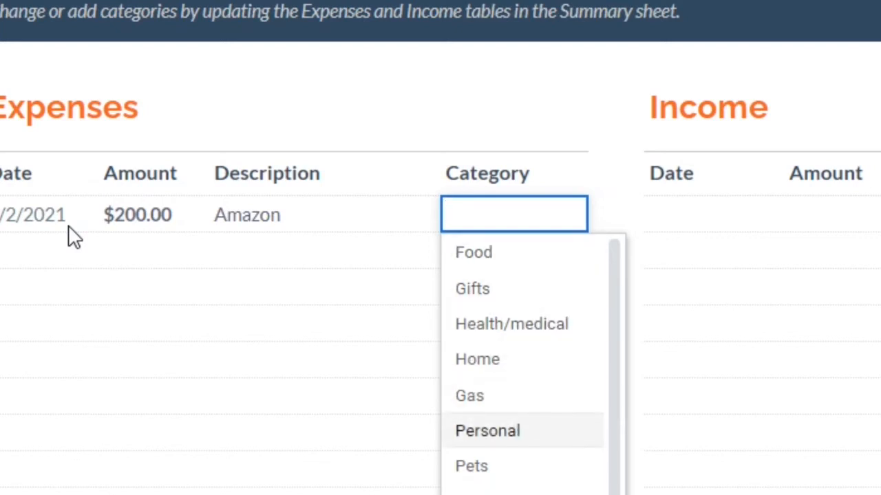
pyautogui.press('Return')
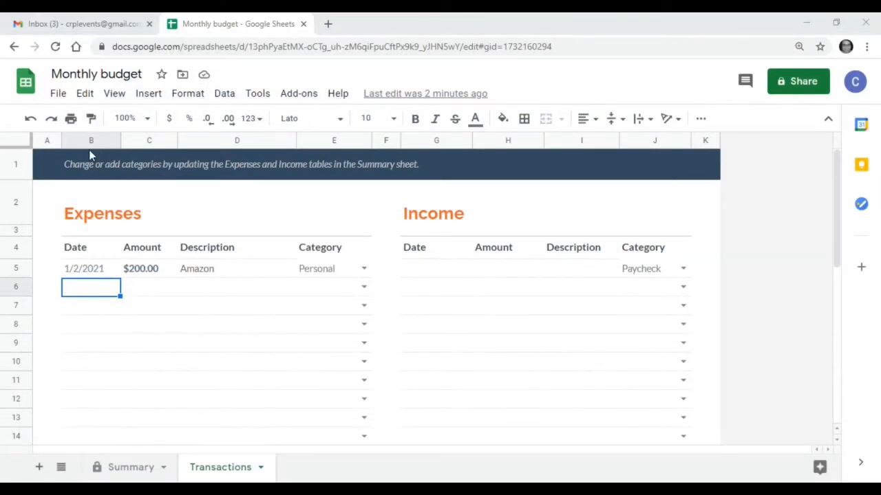
# Step: Upload the AccountHistory file from the computer's Desktop and open it as a spreadsheet
pyautogui.click(59, 95)
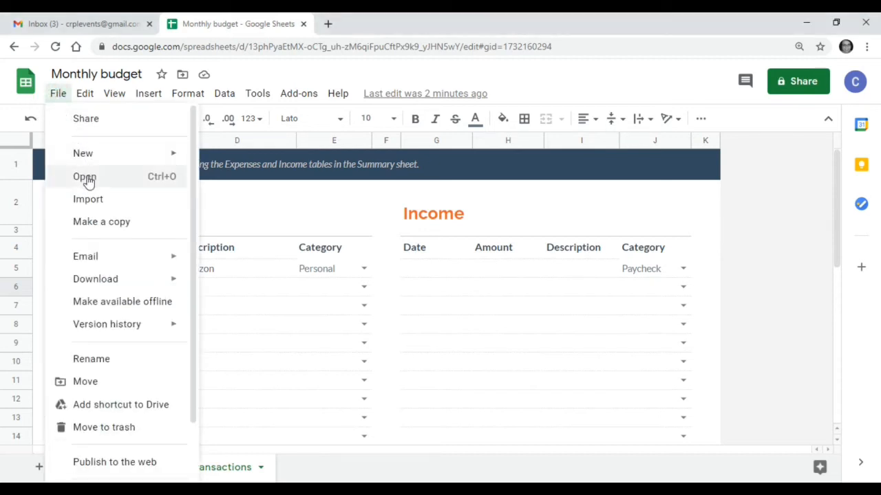
pyautogui.click(85, 177)
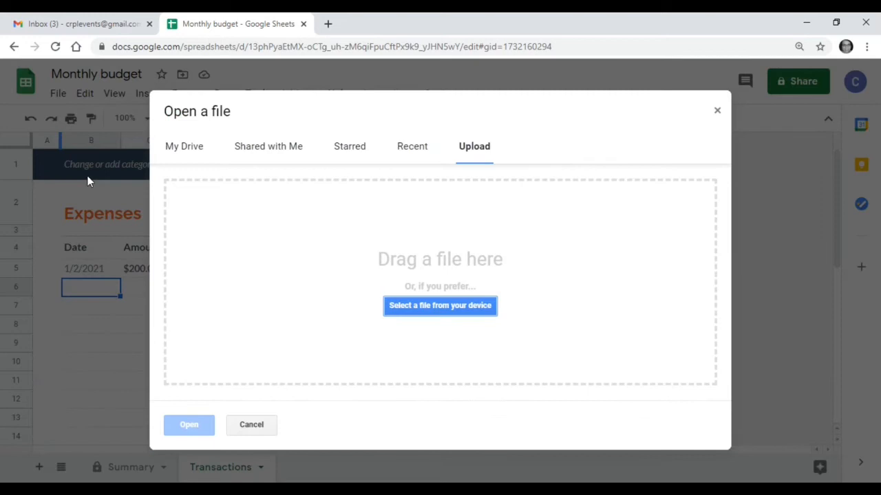
pyautogui.click(484, 148)
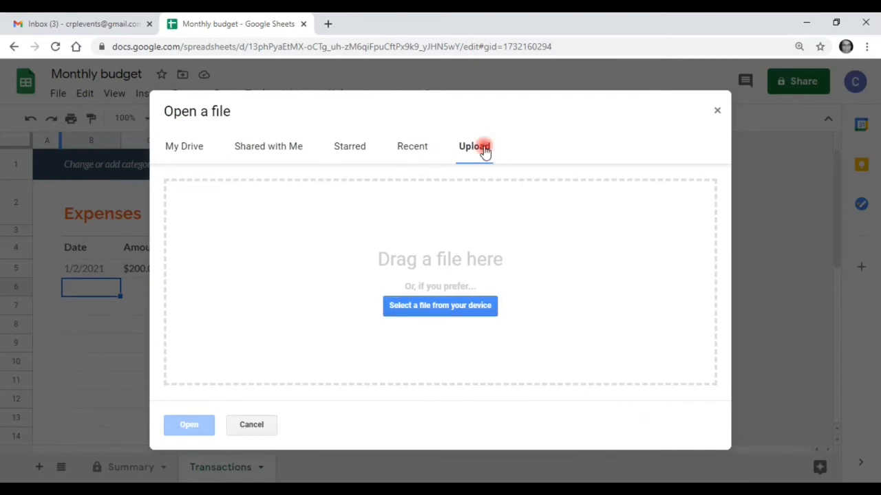
pyautogui.click(448, 310)
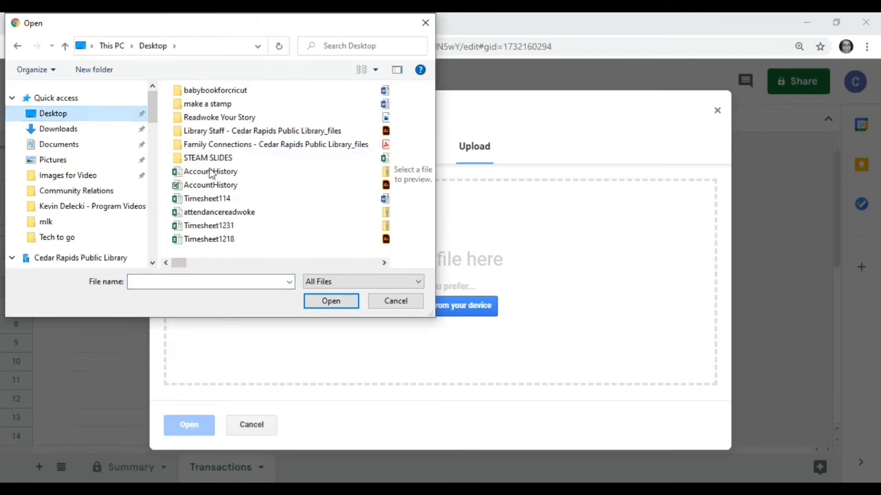
pyautogui.click(211, 172)
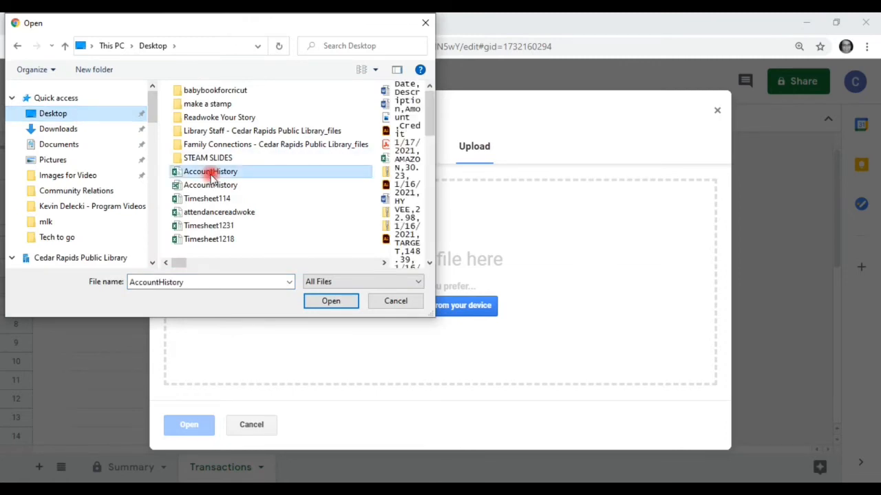
pyautogui.click(331, 303)
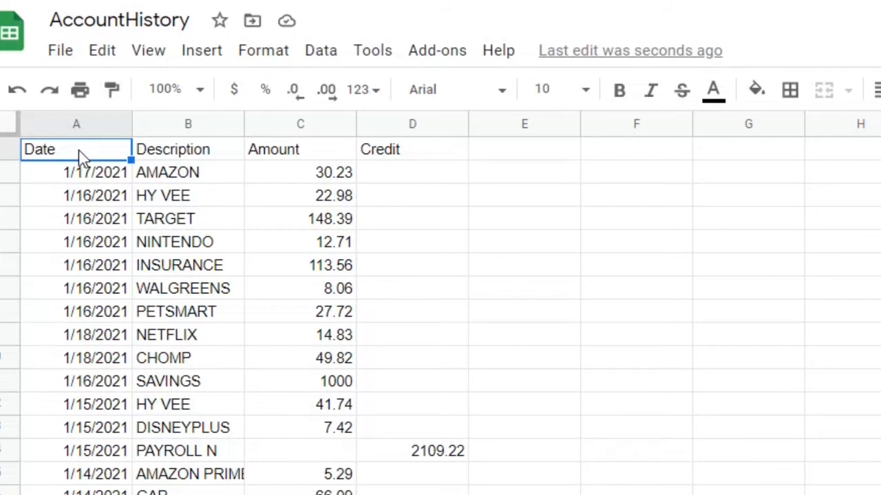
# Step: Move the Amount column into a new column inserted between Date and Description in AccountHistory, and close that spreadsheet
pyautogui.click(177, 153)
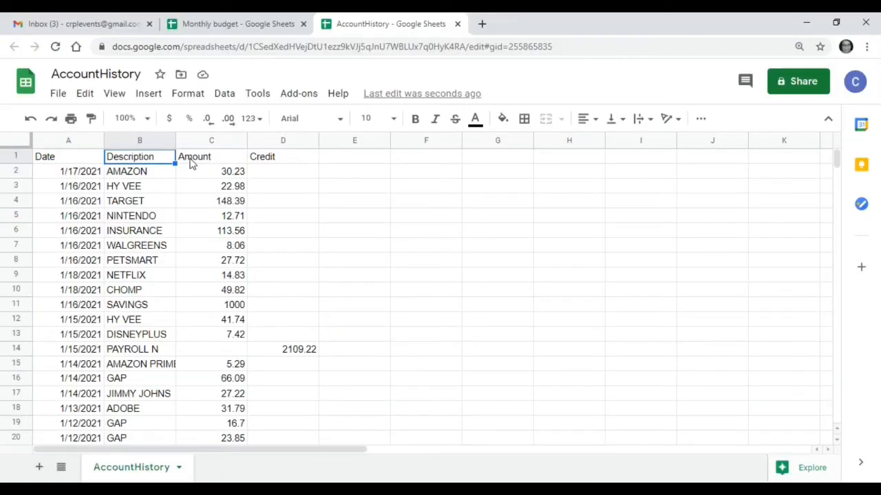
pyautogui.click(268, 152)
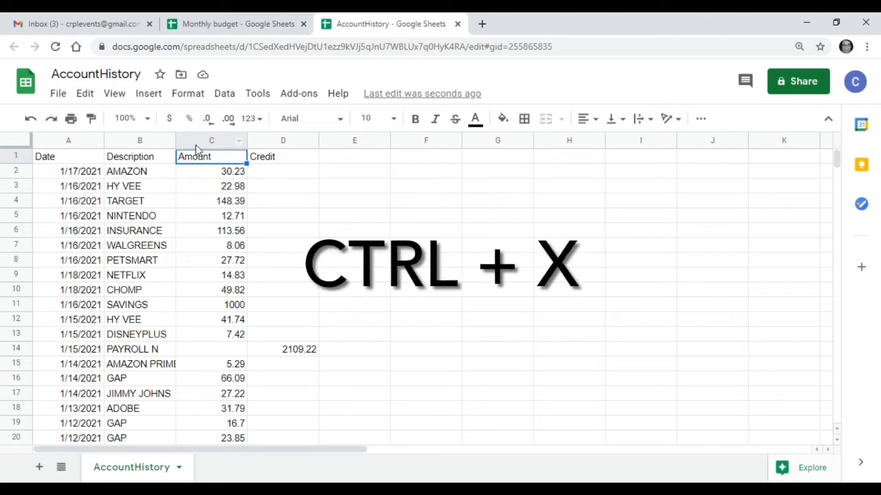
pyautogui.click(196, 143)
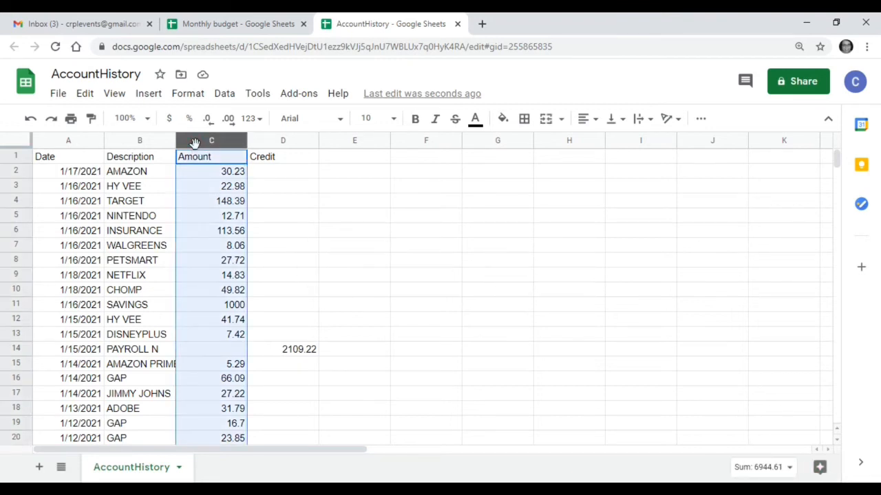
pyautogui.hotkey('ctrl', 'x')
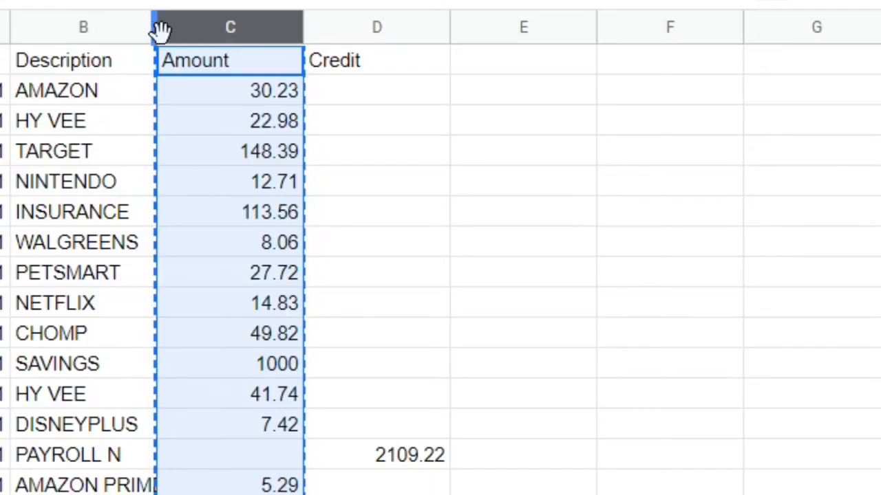
pyautogui.click(108, 32)
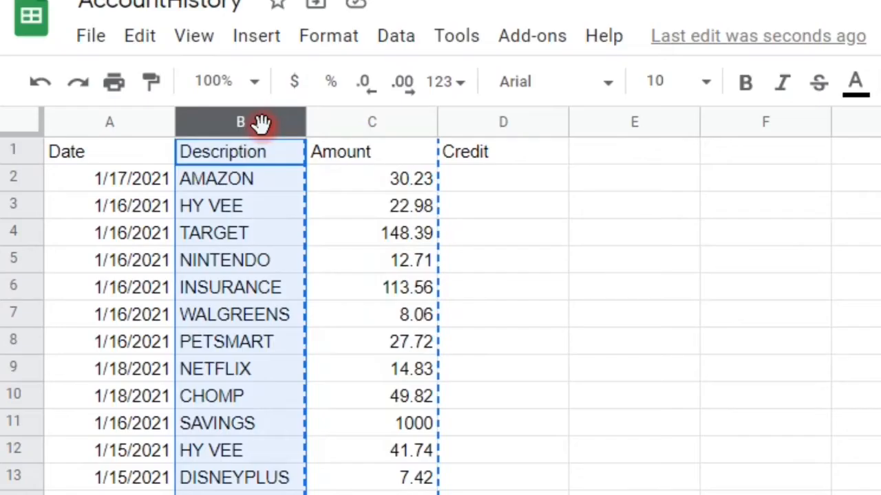
pyautogui.rightClick(153, 141)
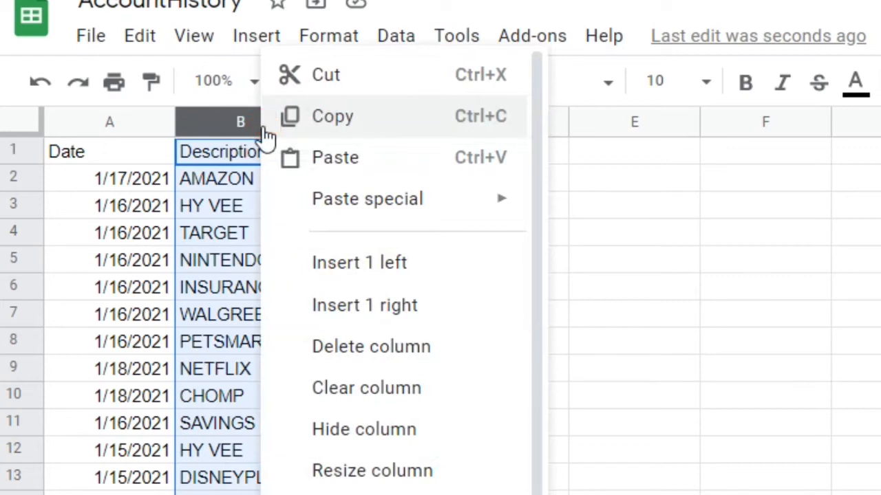
pyautogui.click(391, 265)
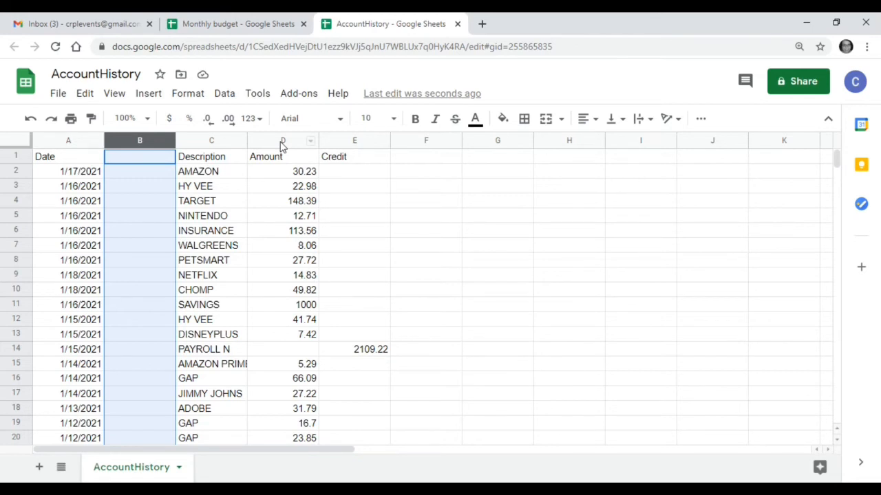
pyautogui.hotkey('ctrl', 'v')
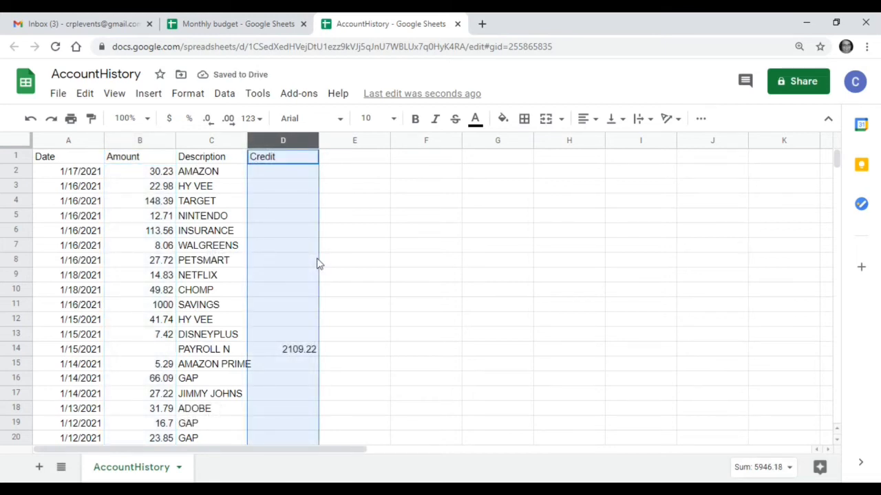
pyautogui.click(458, 24)
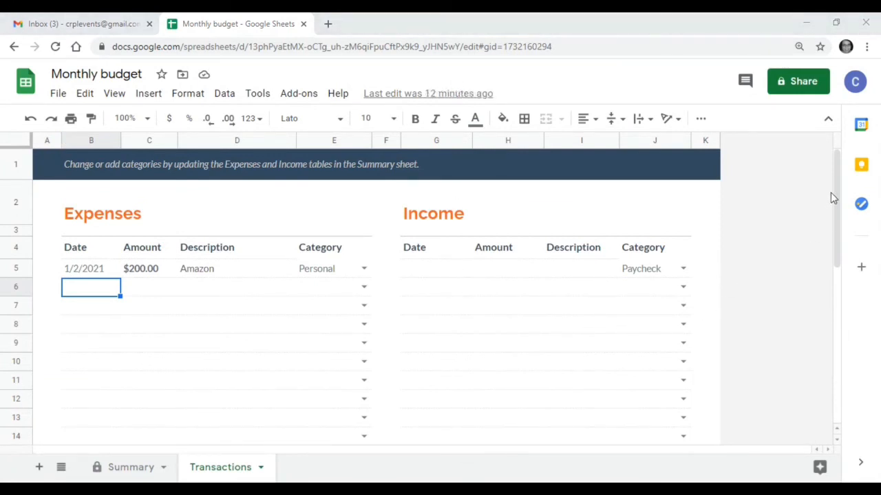
# Step: Add 200 more rows at the end of the Transactions sheet
pyautogui.moveTo(838, 187); pyautogui.dragTo(849, 354)
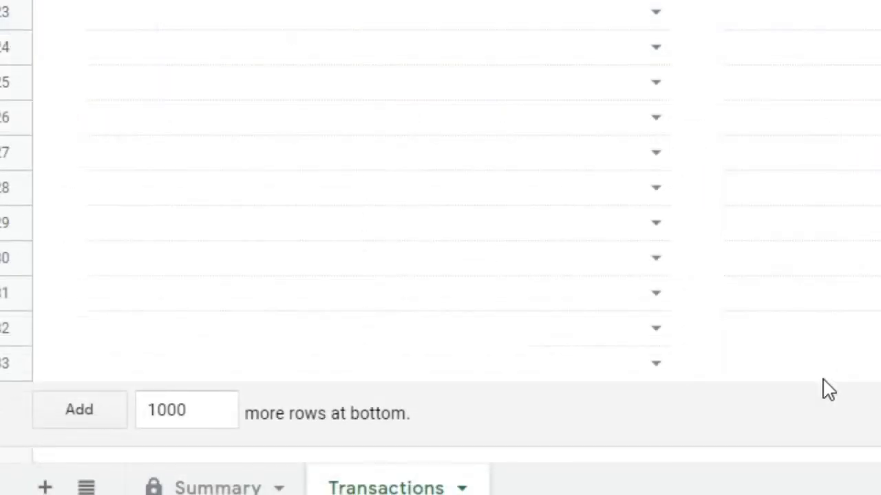
pyautogui.click(177, 407)
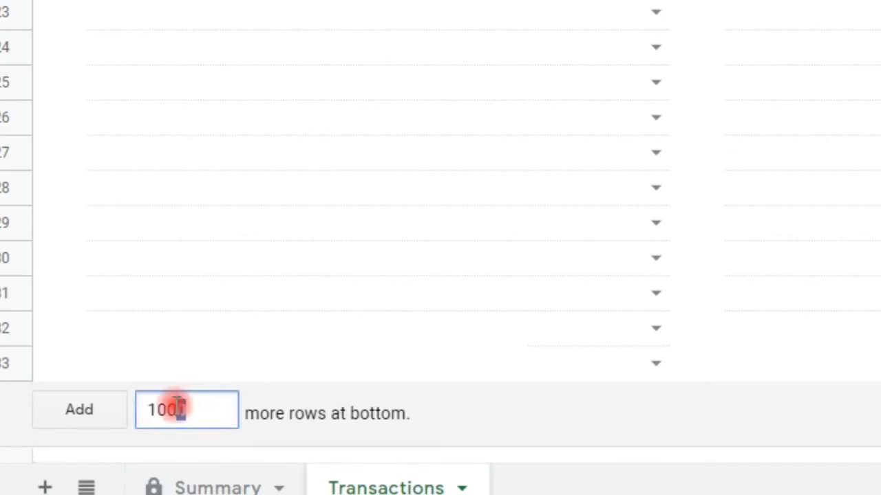
pyautogui.moveTo(176, 407); pyautogui.dragTo(143, 409)
pyautogui.write('1200')
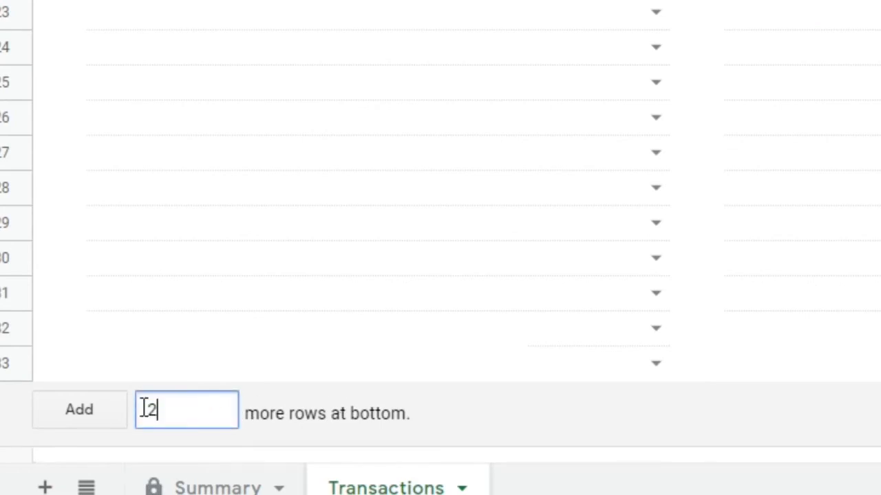
pyautogui.click(98, 408)
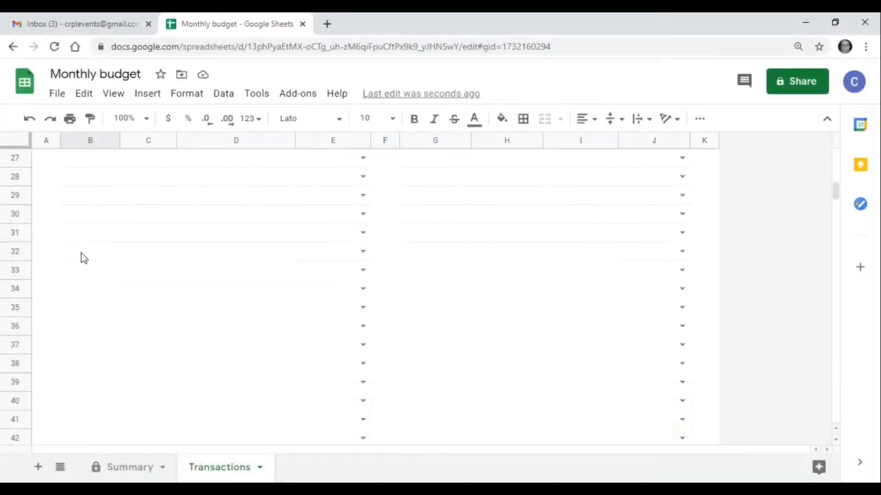
# Step: Fill the Expenses table's row 31, columns B to E, down through the newly added rows to extend its formatting
pyautogui.click(74, 235)
pyautogui.moveTo(73, 236); pyautogui.dragTo(370, 236)
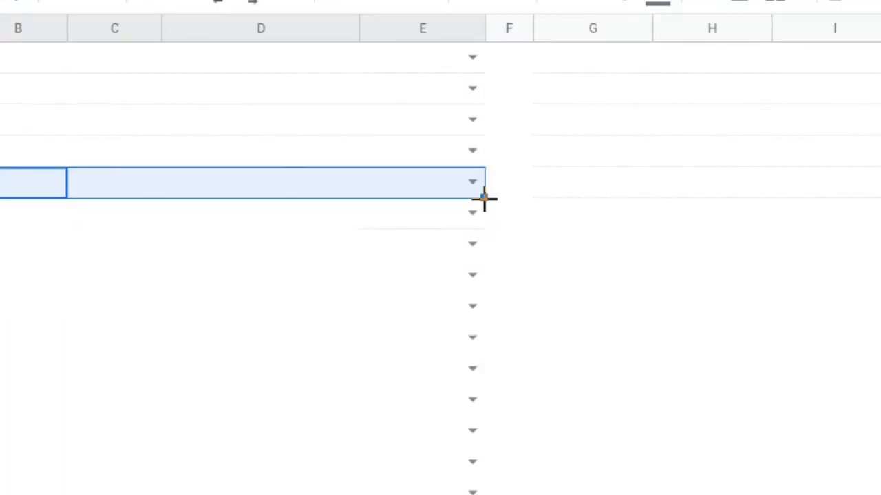
pyautogui.moveTo(484, 199); pyautogui.dragTo(492, 494)
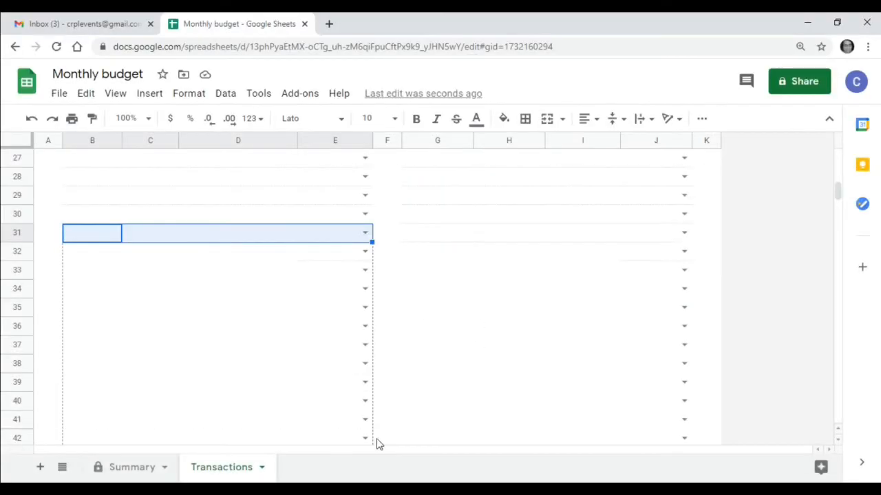
pyautogui.moveTo(377, 444); pyautogui.dragTo(375, 472)
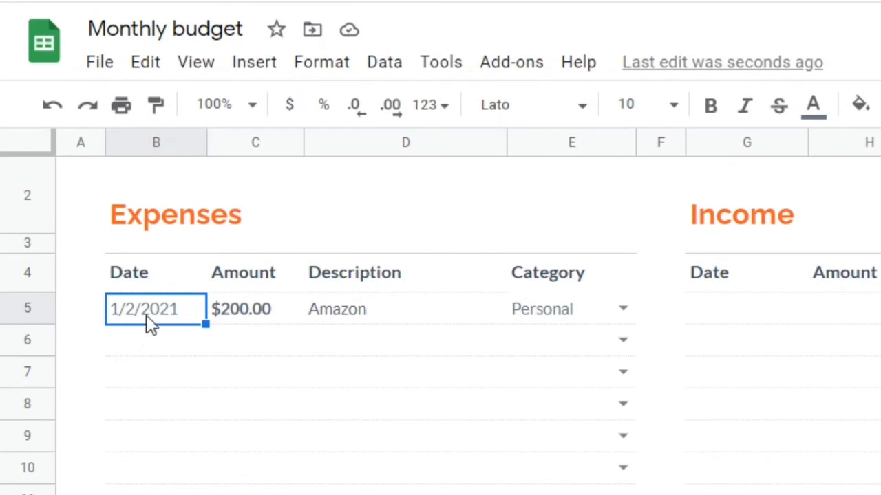
# Step: Import the AccountHistory file from My Drive into the Expenses table starting at cell B5, replacing data at the selected cell
pyautogui.click(148, 313)
pyautogui.click(101, 66)
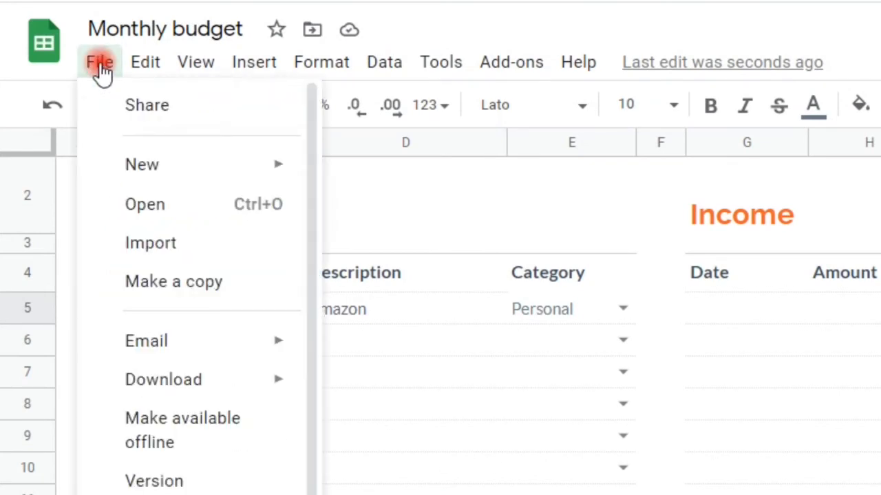
pyautogui.click(167, 251)
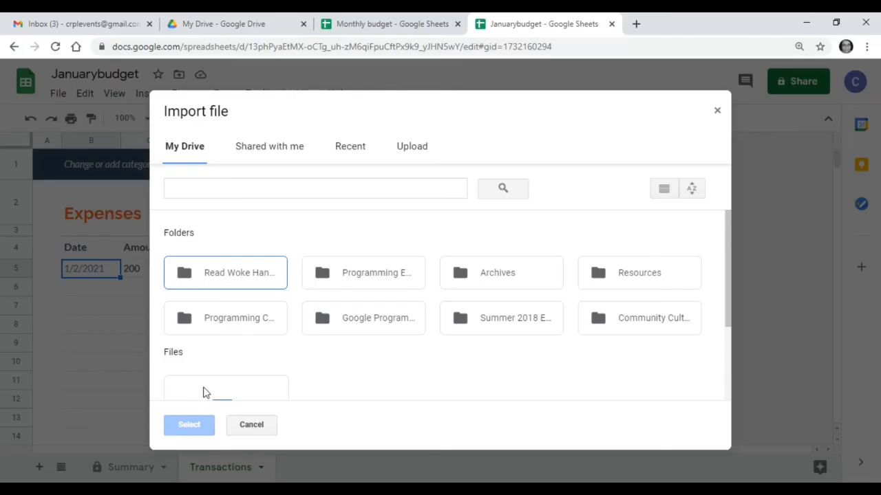
pyautogui.scroll(-3, 202, 344)
pyautogui.click(202, 387)
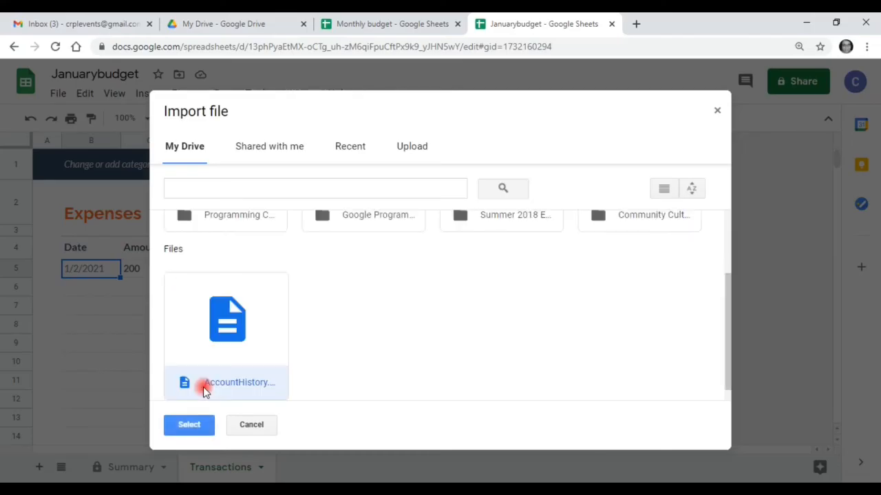
pyautogui.click(194, 428)
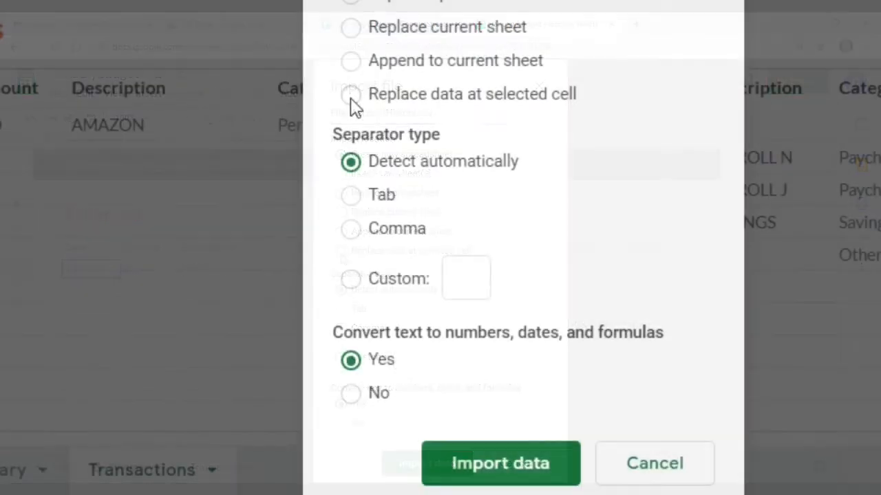
pyautogui.click(350, 96)
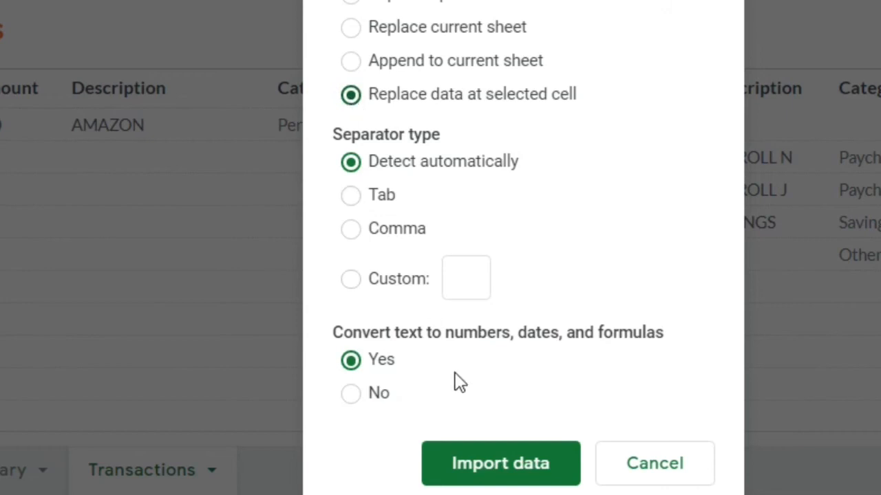
pyautogui.click(471, 459)
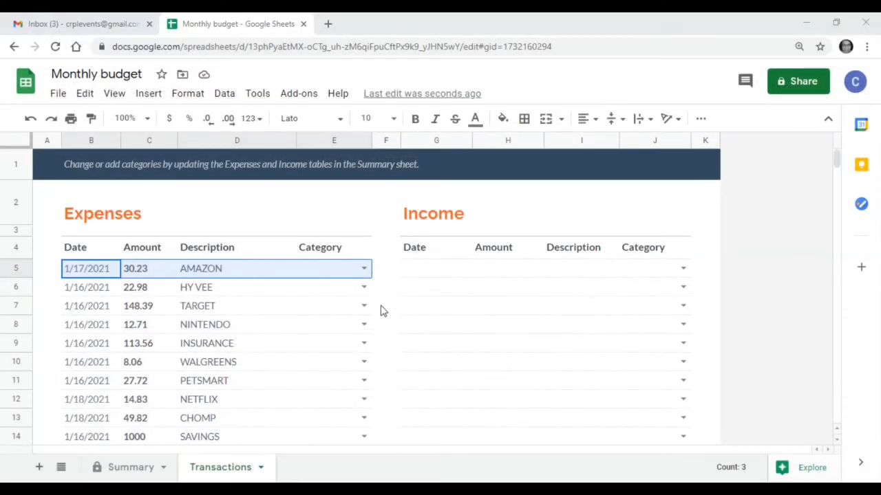
# Step: Categorize the AMAZON expense in row 5 as Personal and the HY VEE expense in row 6 as Food
pyautogui.click(363, 268)
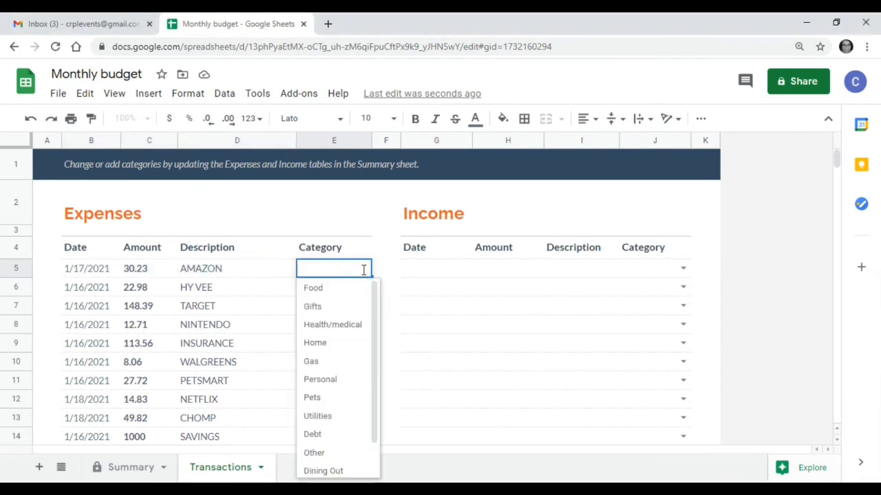
pyautogui.click(329, 383)
pyautogui.click(364, 288)
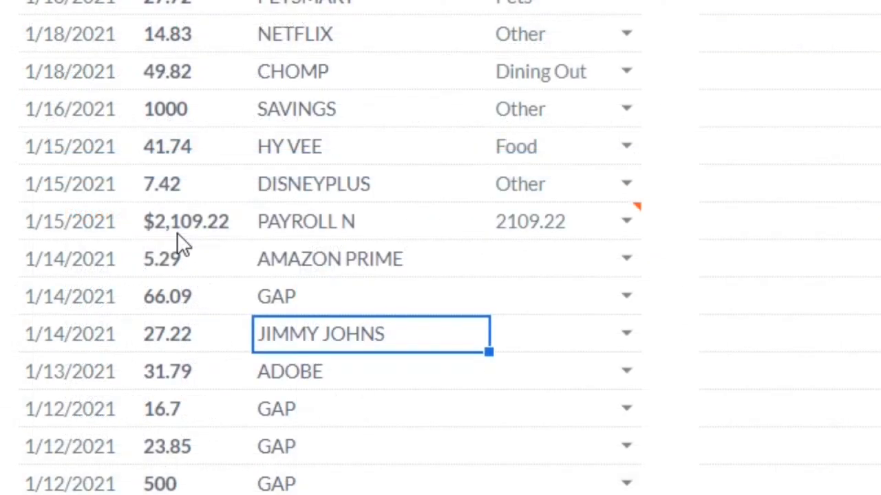
# Step: Copy the PAYROLL N date, amount and description from Expenses into row 6 of the Income table and categorize it as Paycheck
pyautogui.moveTo(80, 222); pyautogui.dragTo(307, 227)
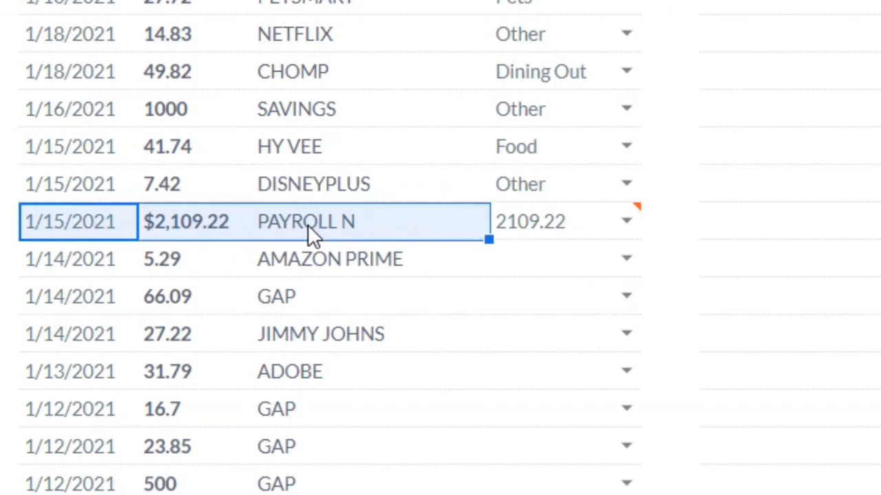
pyautogui.hotkey('ctrl', 'c')
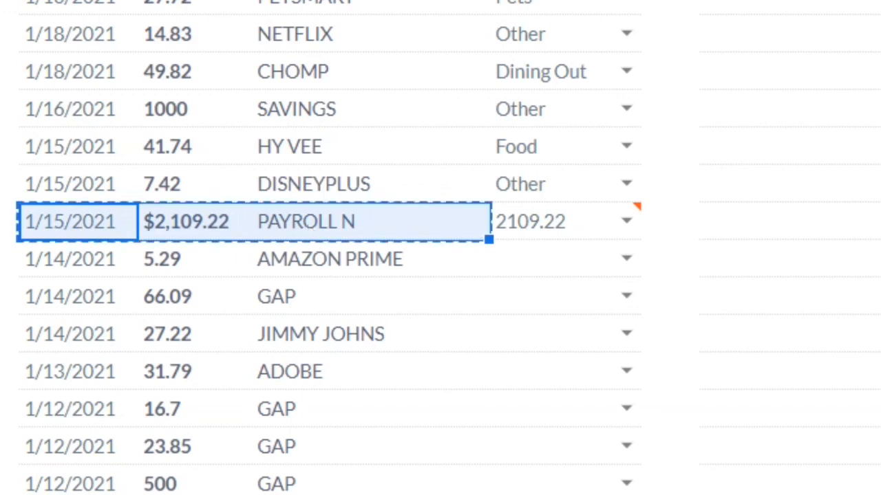
pyautogui.scroll(3, 441, 275)
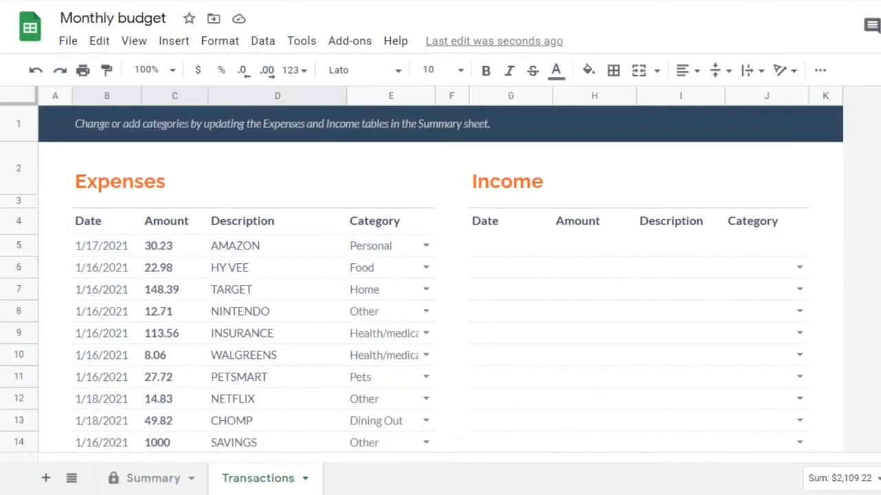
pyautogui.click(501, 269)
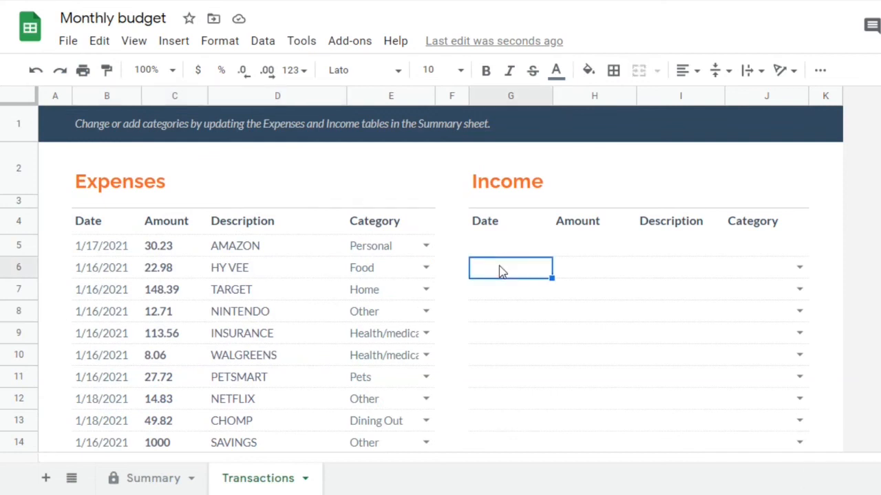
pyautogui.hotkey('ctrl', 'v')
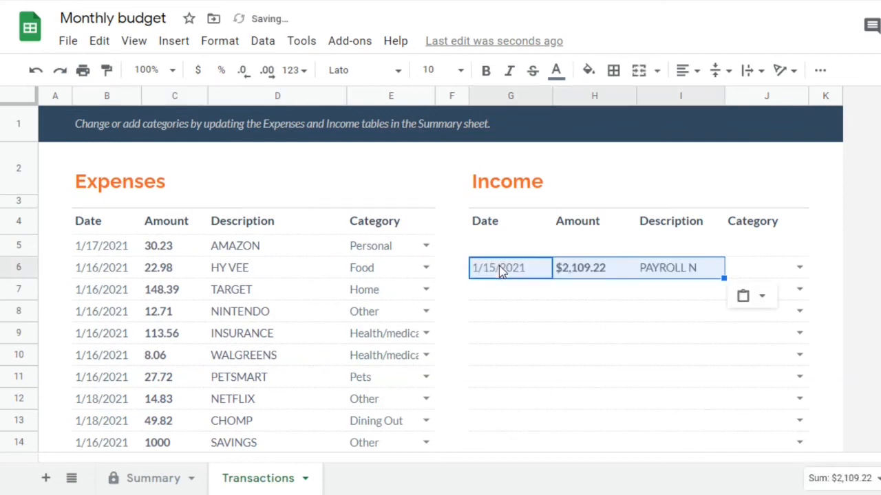
pyautogui.click(799, 269)
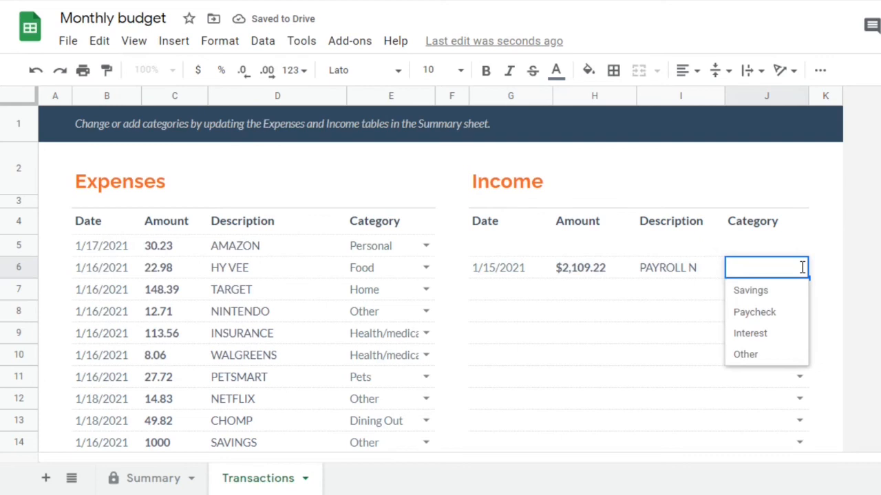
pyautogui.click(767, 311)
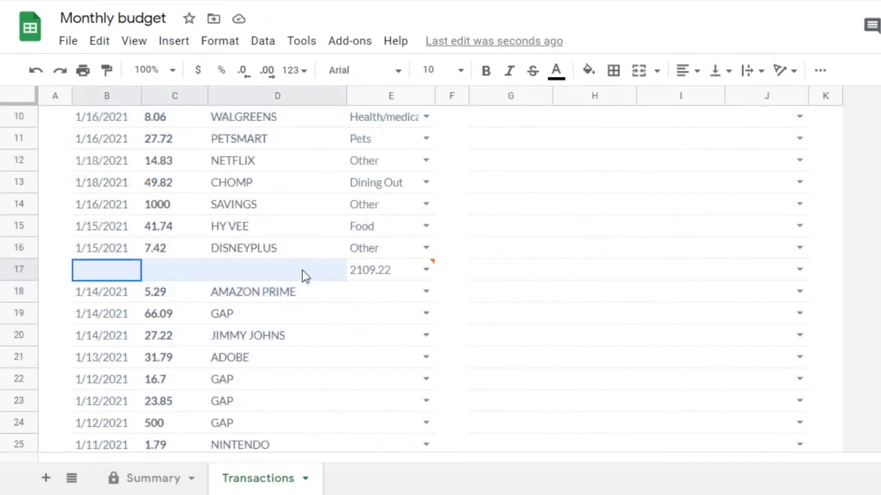
# Step: Delete row 17, the former payroll entry in the Expenses table, from the Transactions sheet
pyautogui.rightClick(377, 270)
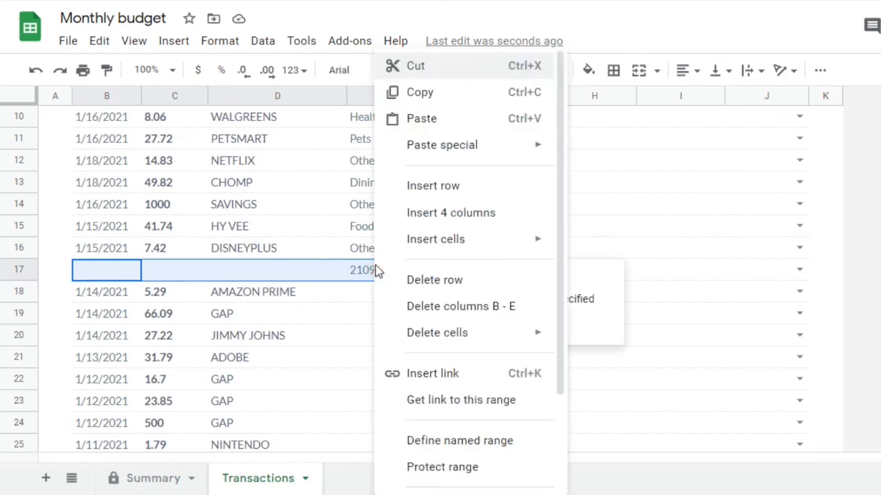
pyautogui.click(403, 280)
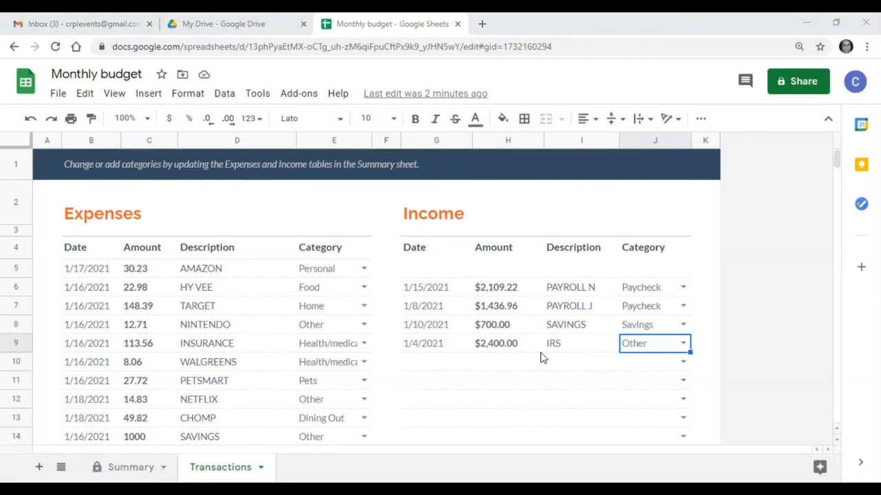
# Step: Examine planned versus actual expenses and income, the start and end balances and the monthly savings in the Summary sheet
pyautogui.click(129, 472)
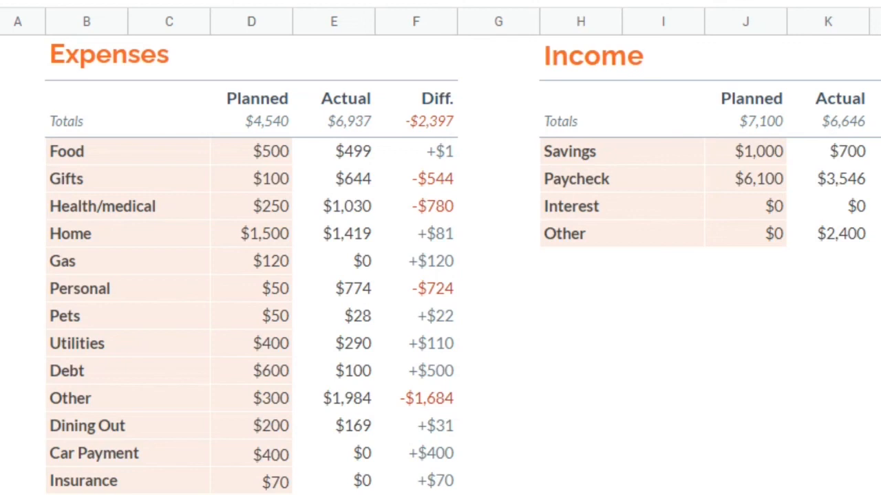
pyautogui.scroll(3, 462, 266)
pyautogui.scroll(5, 440, 267)
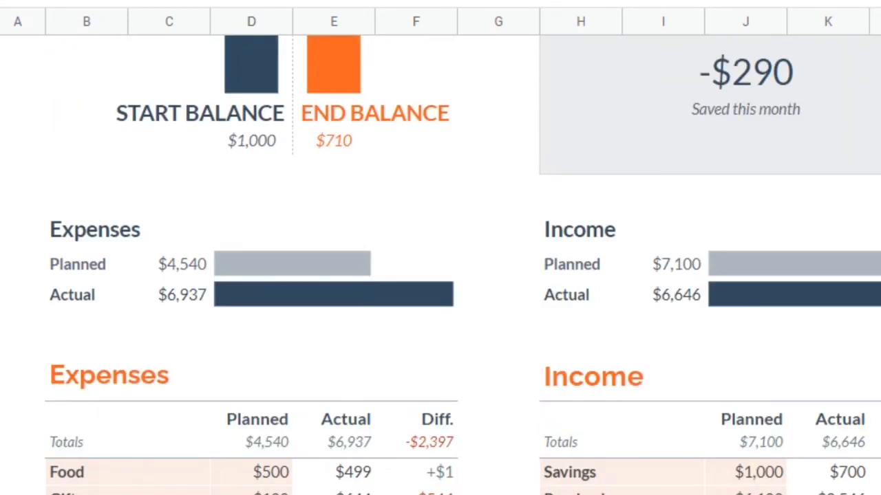
pyautogui.scroll(4, 440, 267)
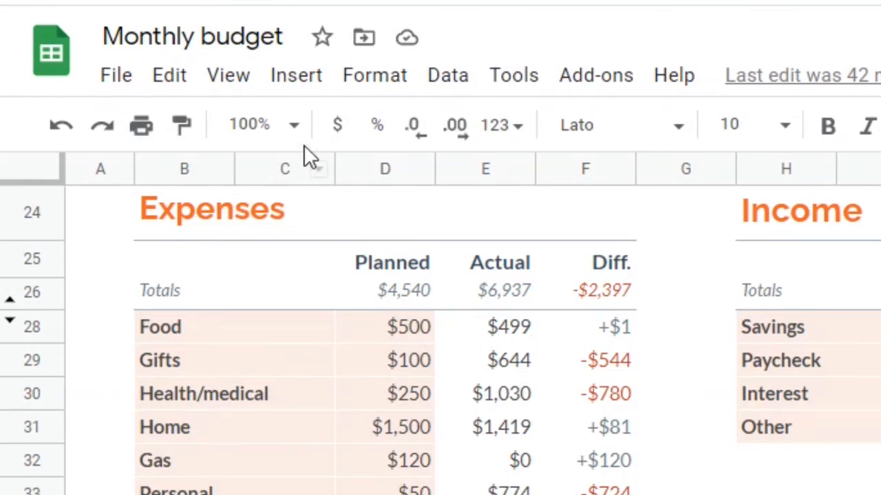
# Step: Rename the spreadsheet as January 2021
pyautogui.click(285, 36)
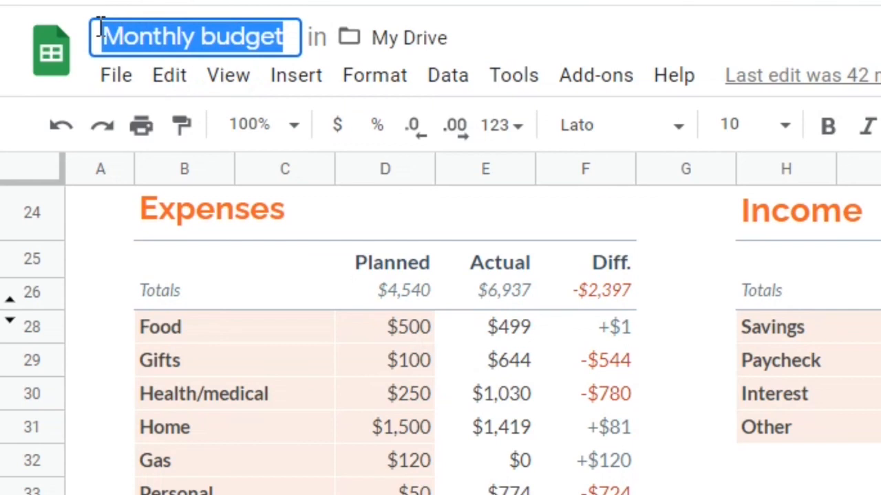
pyautogui.write('J')
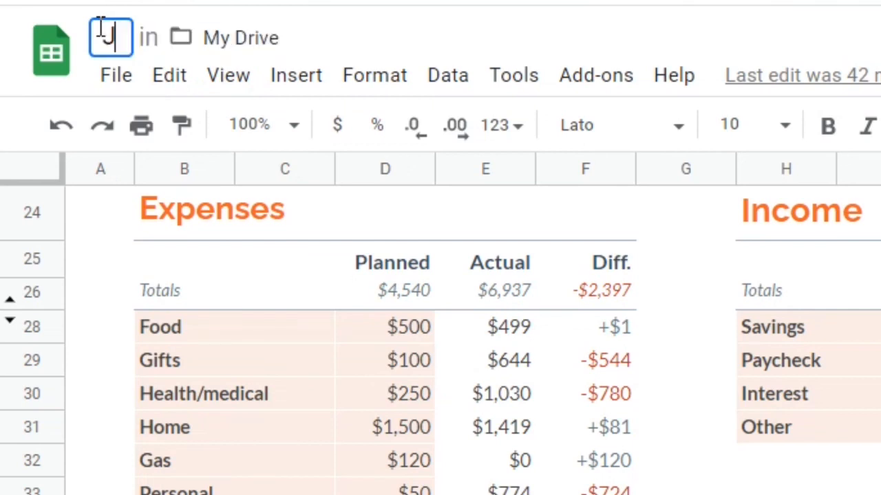
pyautogui.write('anuary')
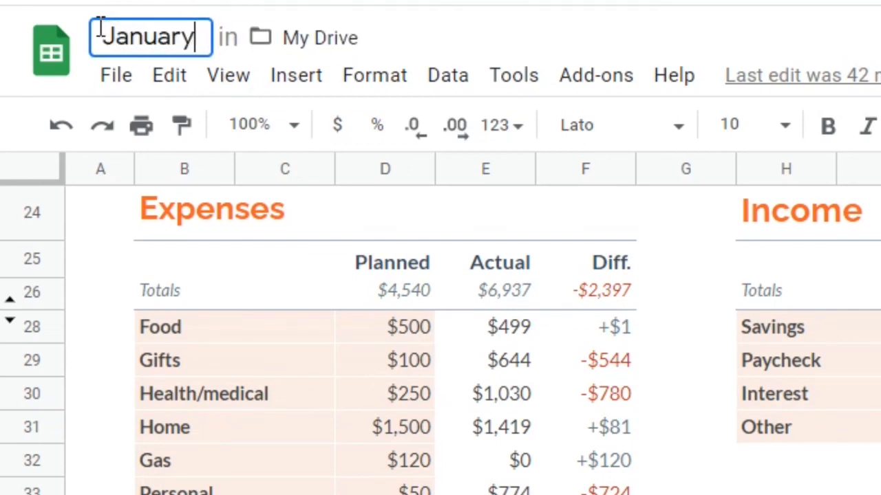
pyautogui.write(' 202')
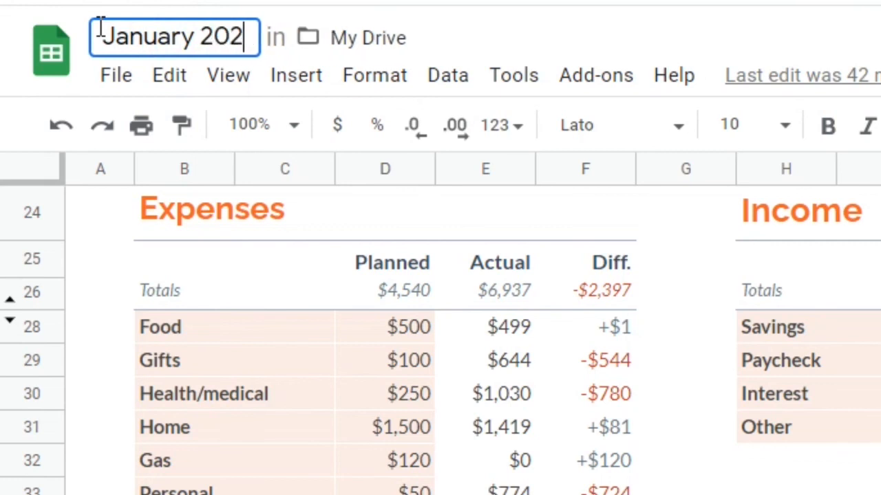
pyautogui.write('1')
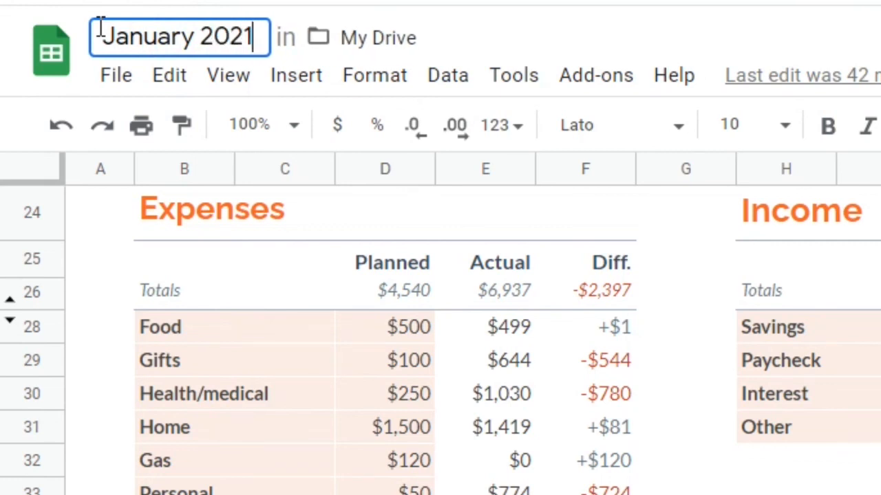
pyautogui.click(472, 47)
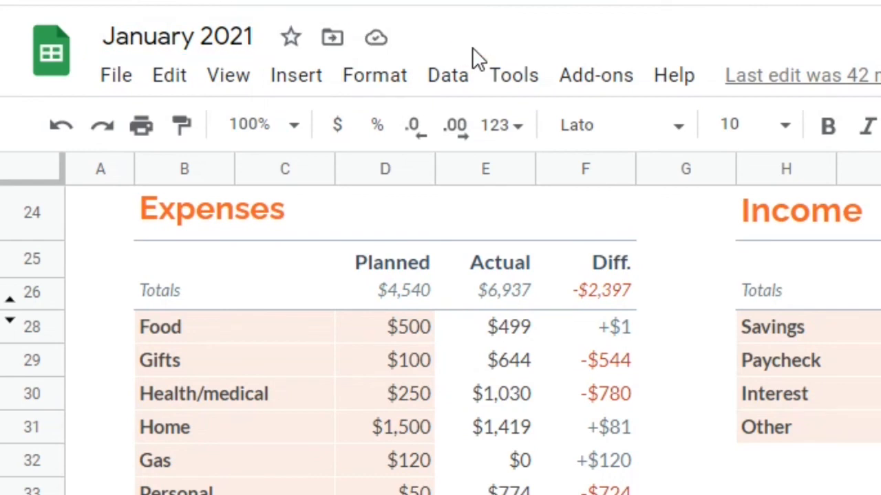